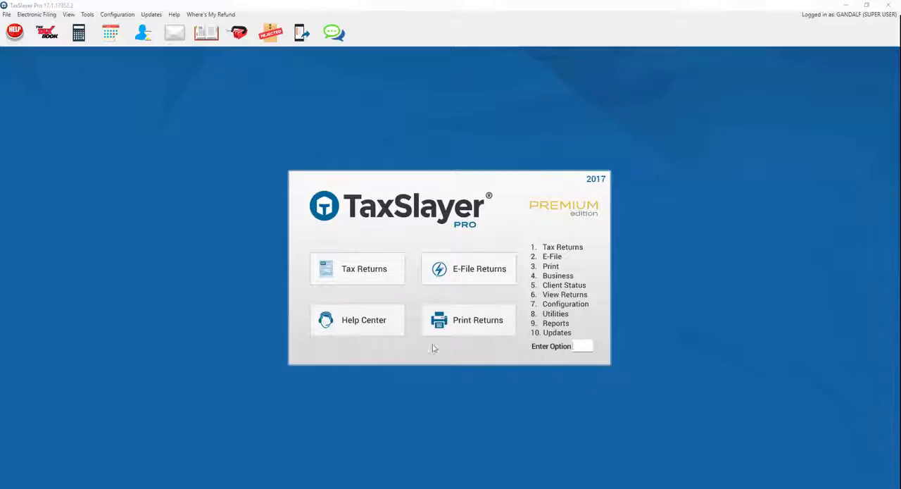
Step: Open the tax returns client list without printing the Consent to Use, and sort the clients by last name in ascending order
left_click(356, 275)
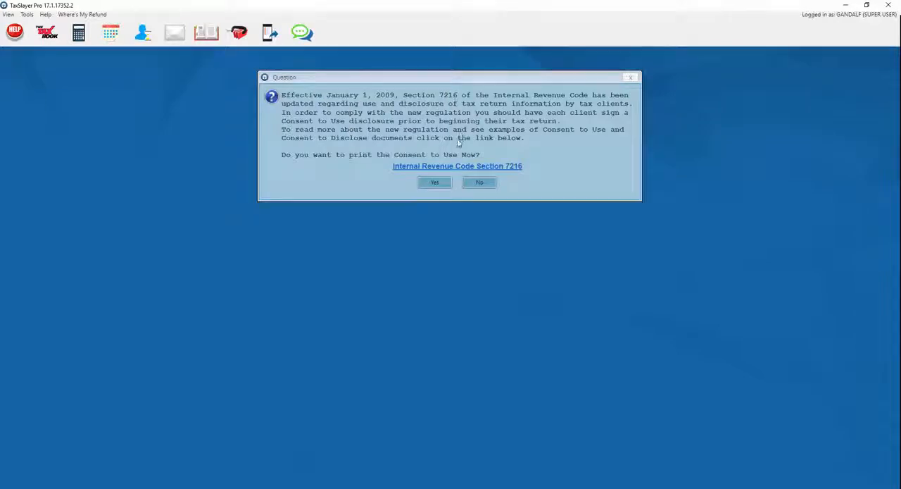
left_click(478, 184)
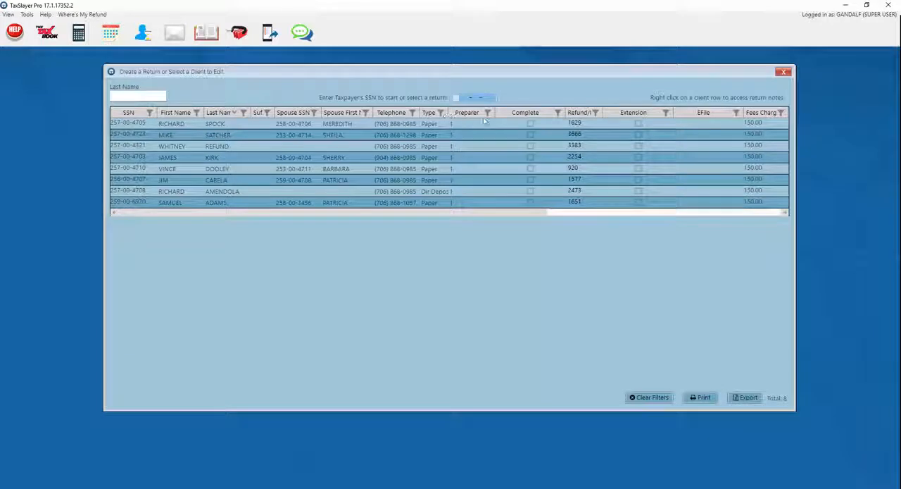
left_click(220, 113)
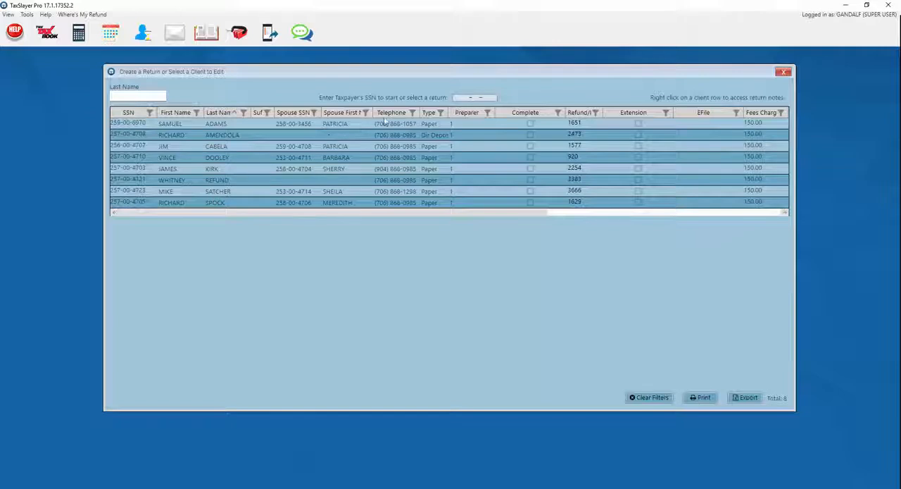
Step: Create a new return under the taxpayer's Social Security number with the filing status Head of Household
left_click(458, 98)
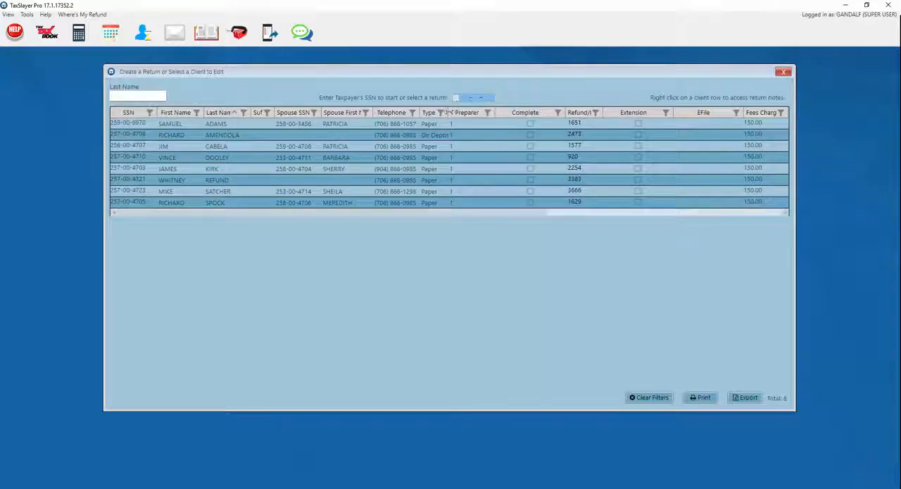
type("2")
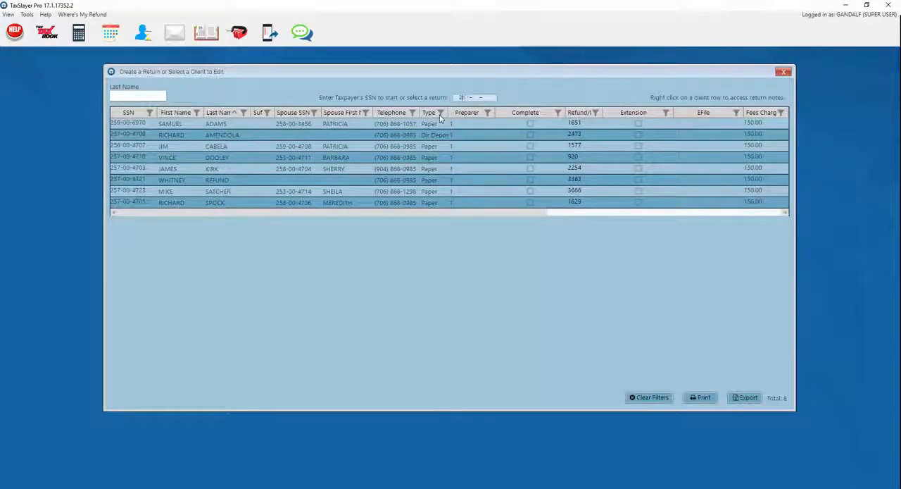
type("56-00-778")
type("7757")
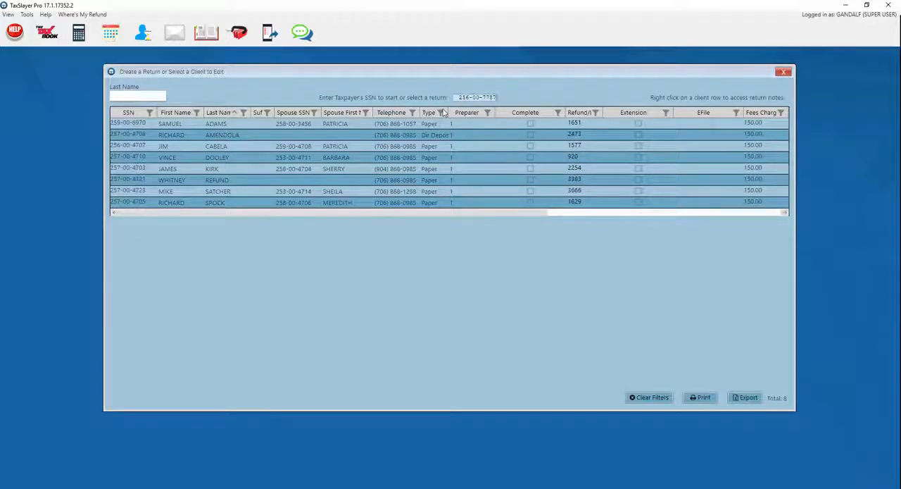
key("Return")
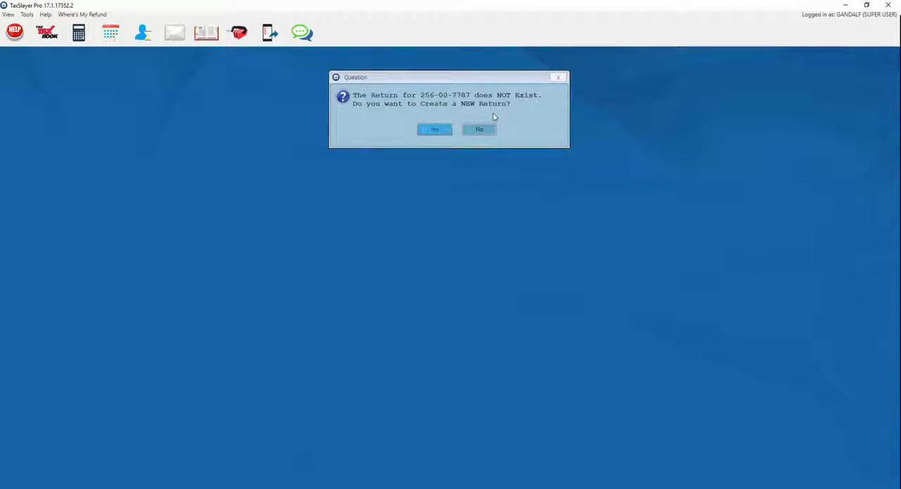
left_click(433, 130)
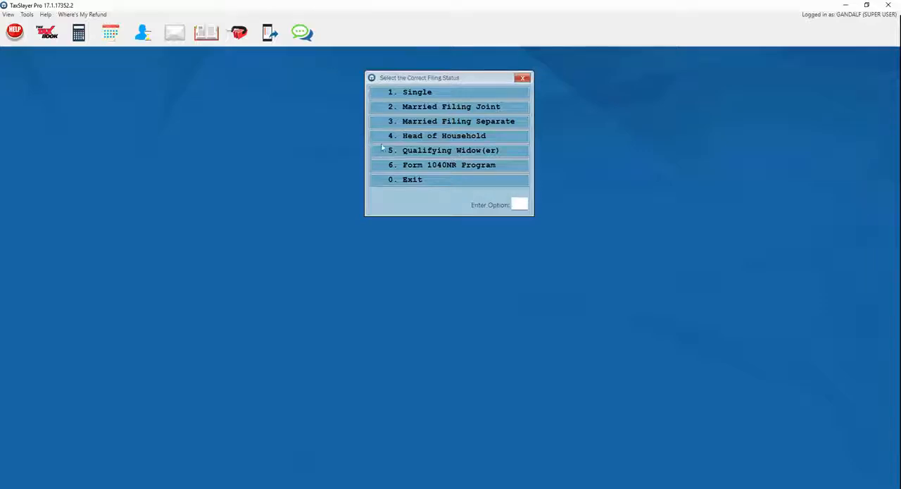
left_click(419, 142)
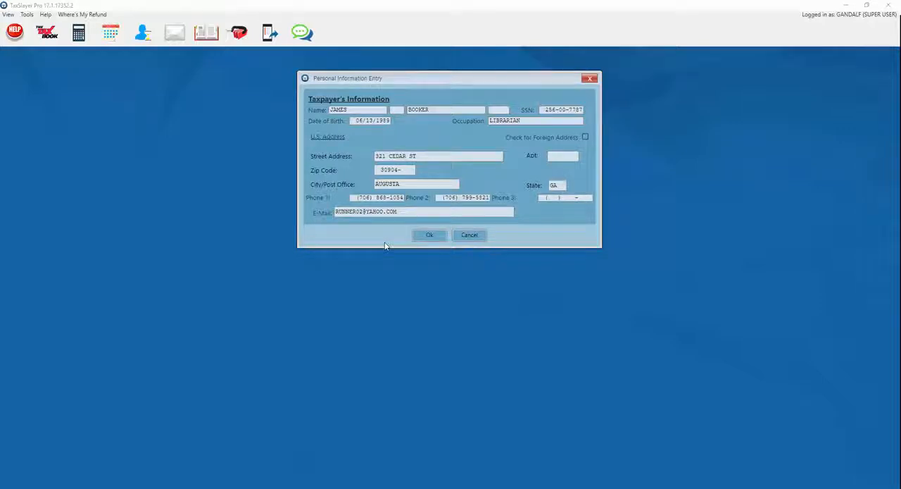
Step: Fill in the taxpayer's name, date of birth, occupation LIBRARIAN, address, phone numbers and e-mail, and save the personal information
left_click(428, 235)
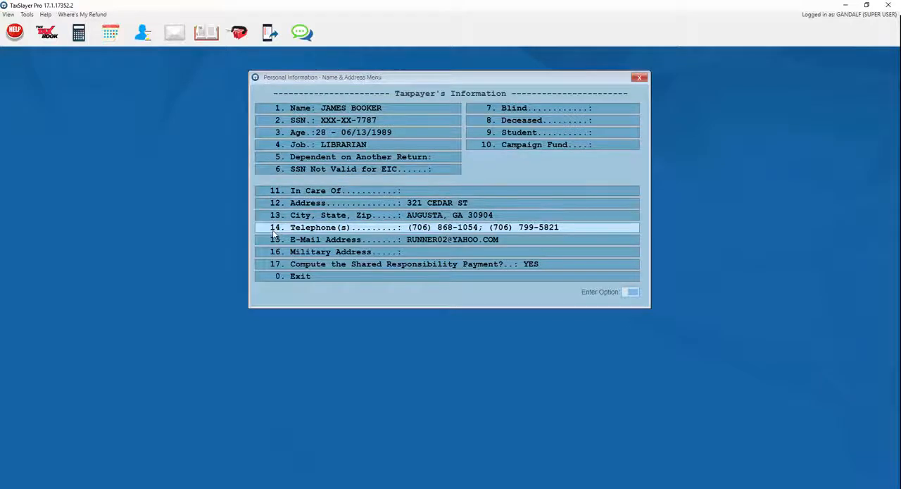
left_click(260, 277)
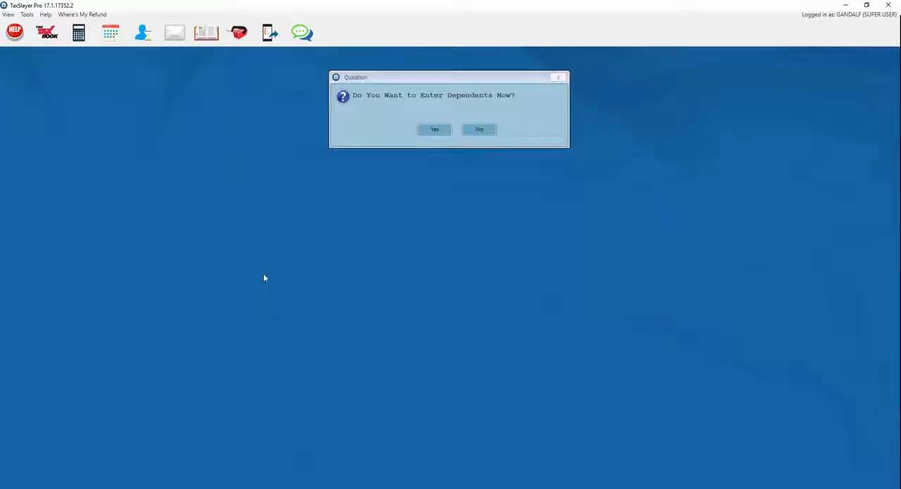
Step: Add a dependent with name, date of birth and Social Security number, relationship Son, and 12 Months lived with the taxpayer
left_click(435, 131)
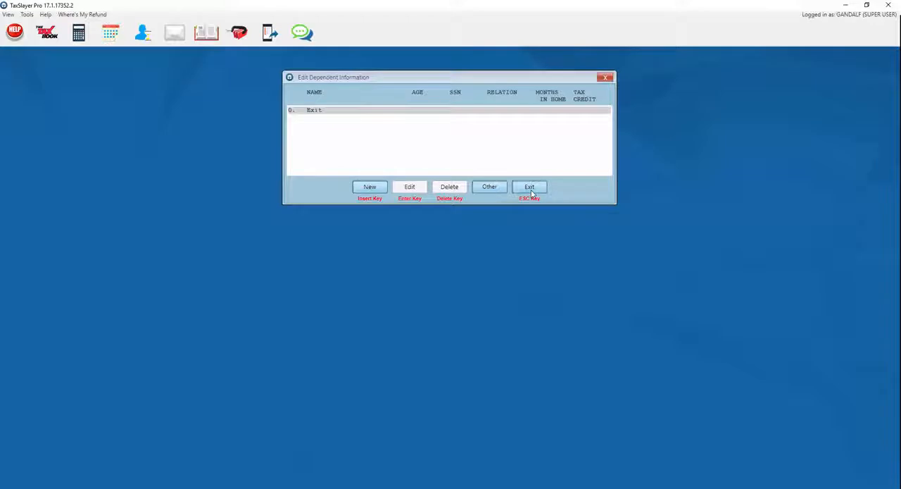
left_click(369, 187)
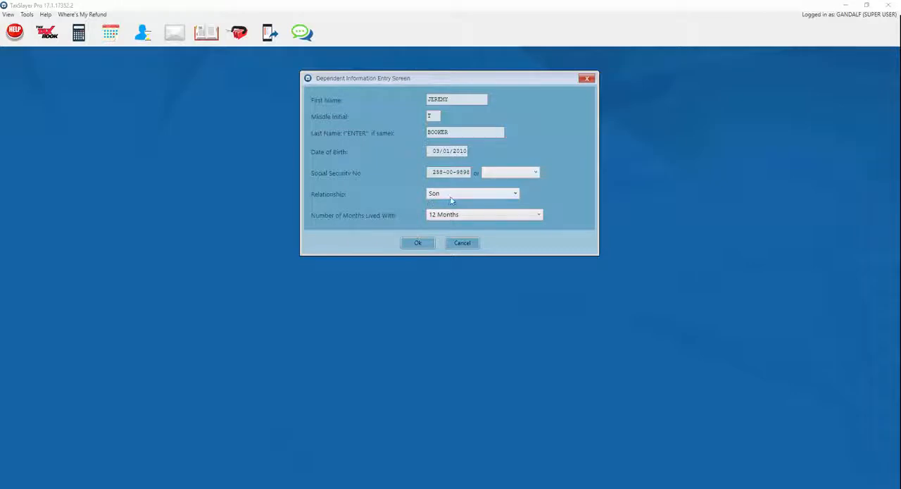
left_click(515, 195)
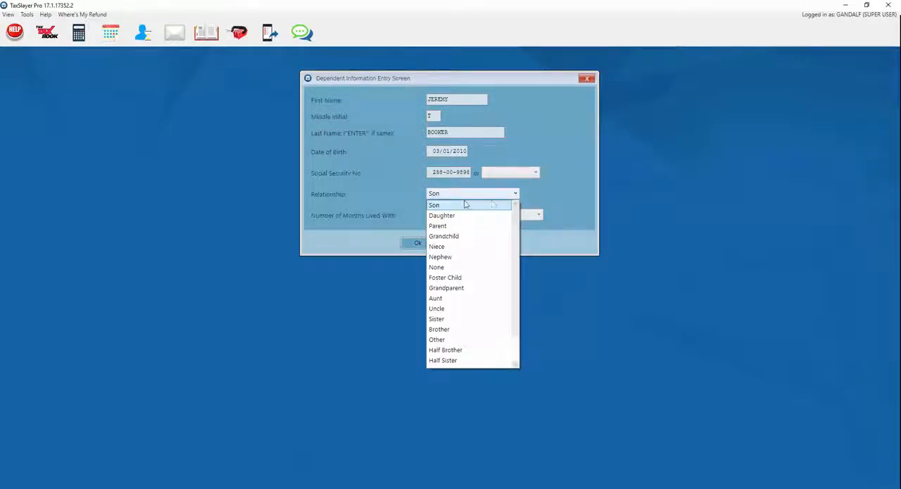
left_click(434, 205)
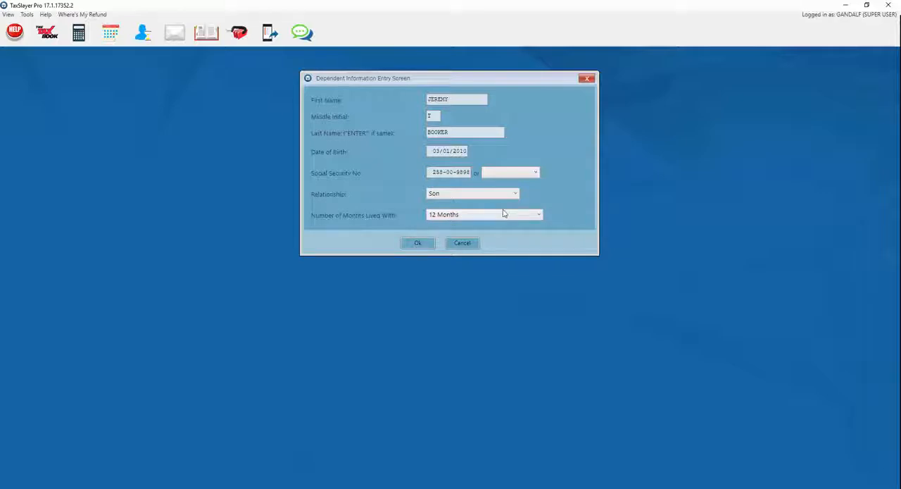
left_click(536, 215)
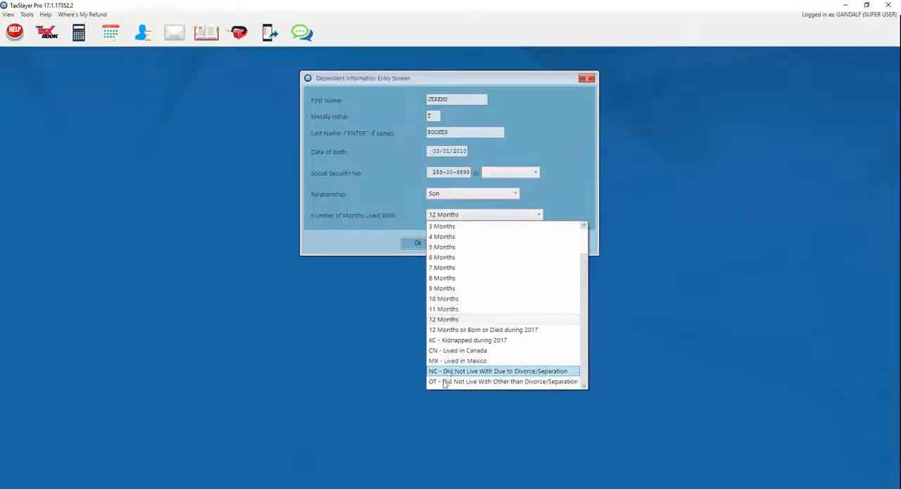
left_click(442, 321)
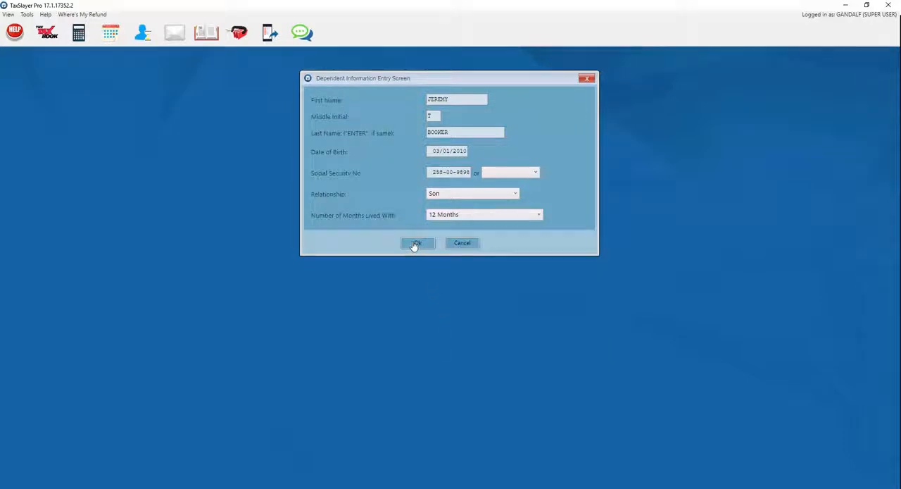
left_click(415, 244)
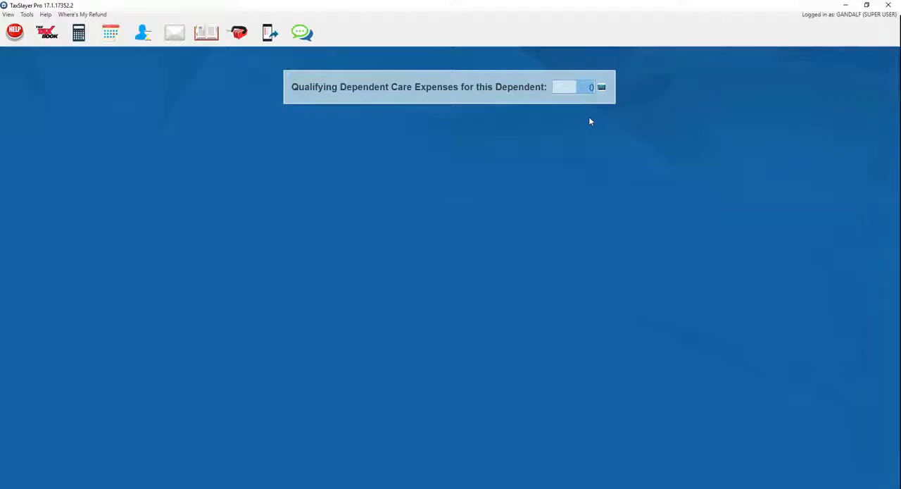
Step: Set the dependent's qualifying care expenses to 3600, confirm the claim has not been released to another person, and finish dependent entry
type("3600")
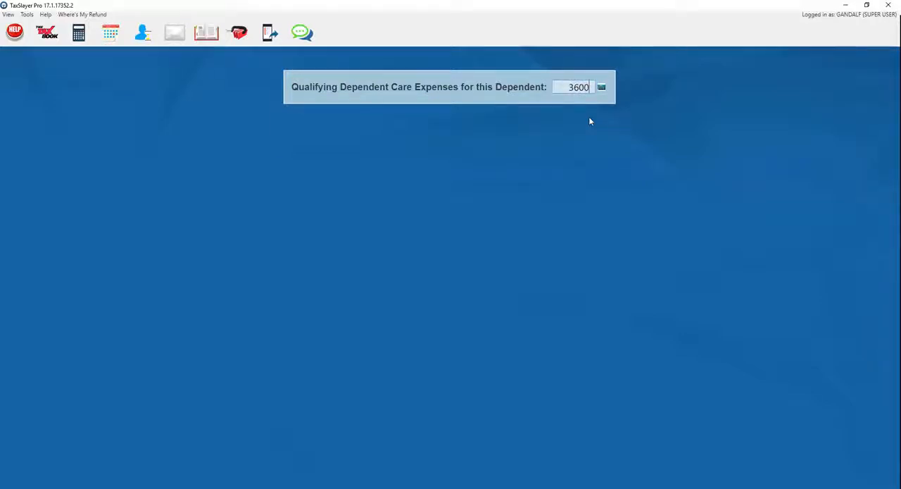
key("Return")
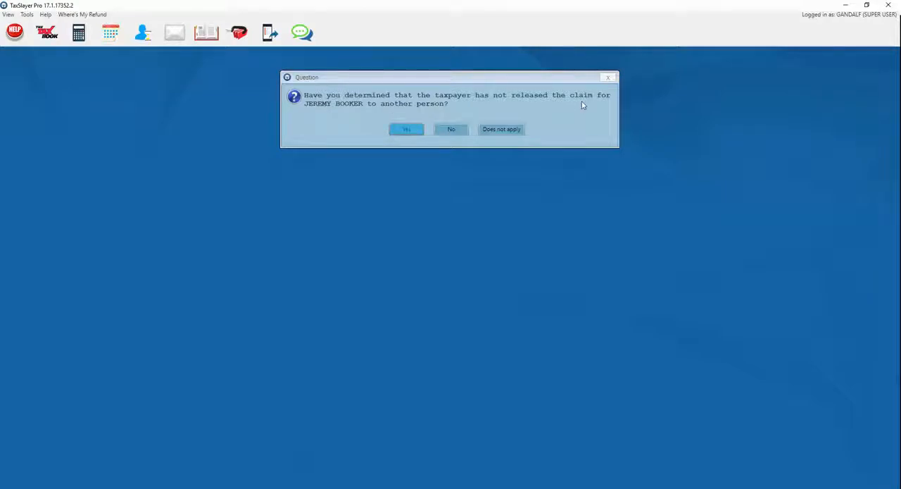
left_click(402, 134)
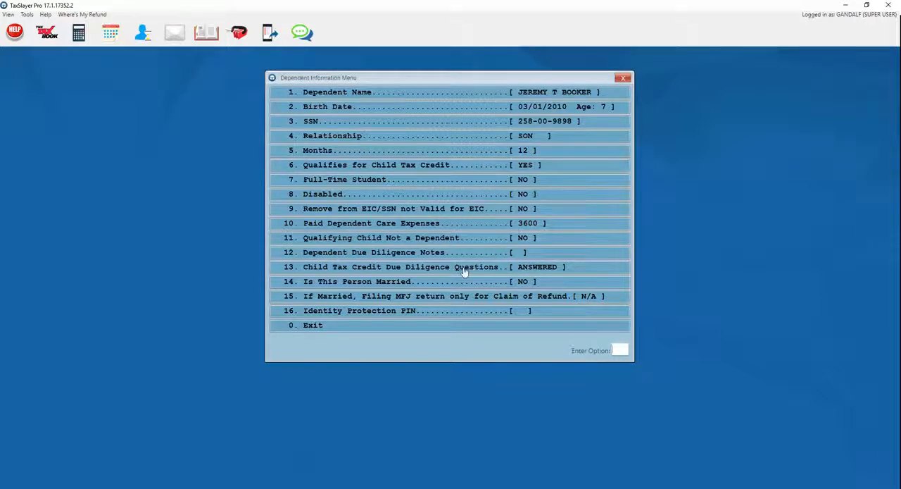
left_click(364, 328)
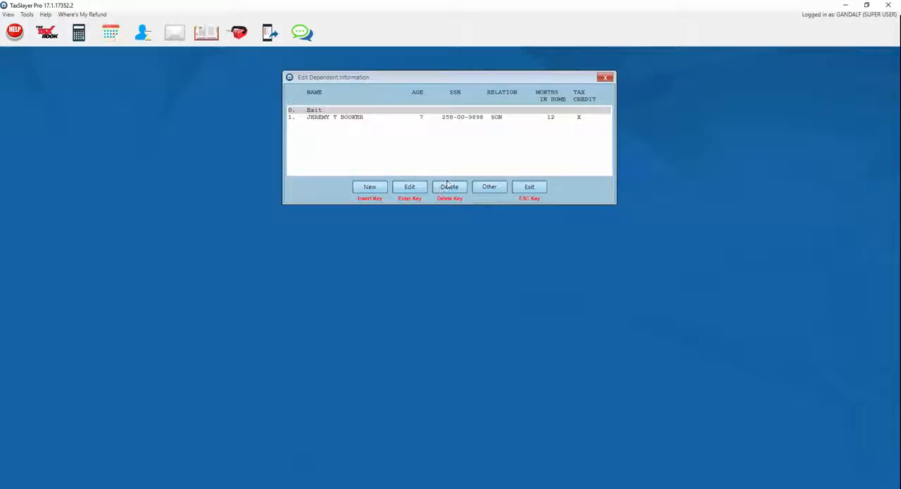
left_click(525, 190)
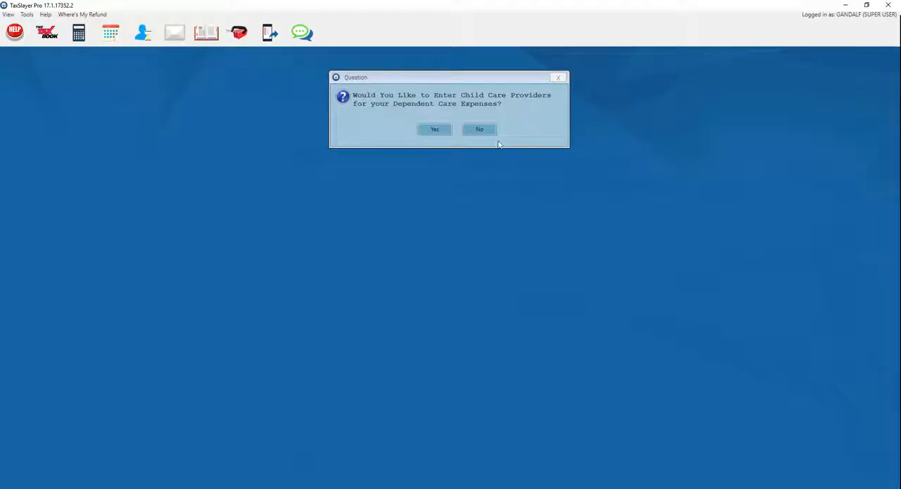
Step: Add the child care provider SUNSHINE HOUSE with its EIN and address and 3600 paid for child care
left_click(434, 130)
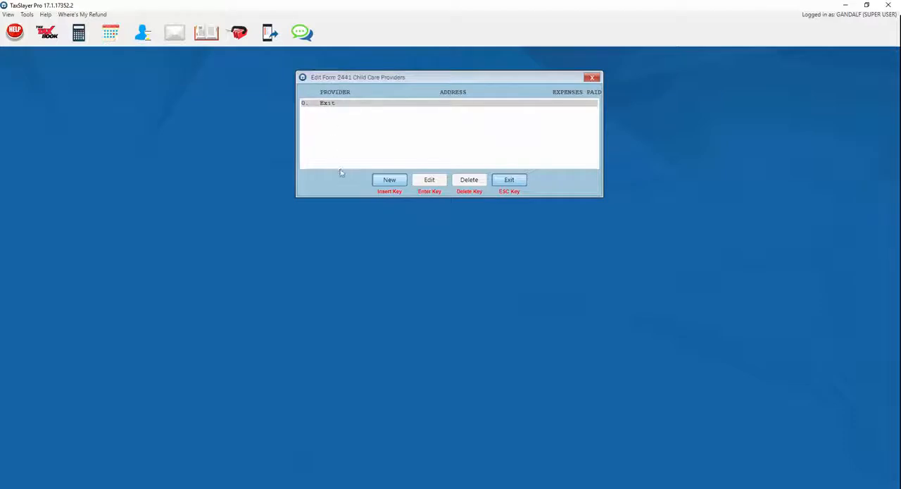
left_click(386, 184)
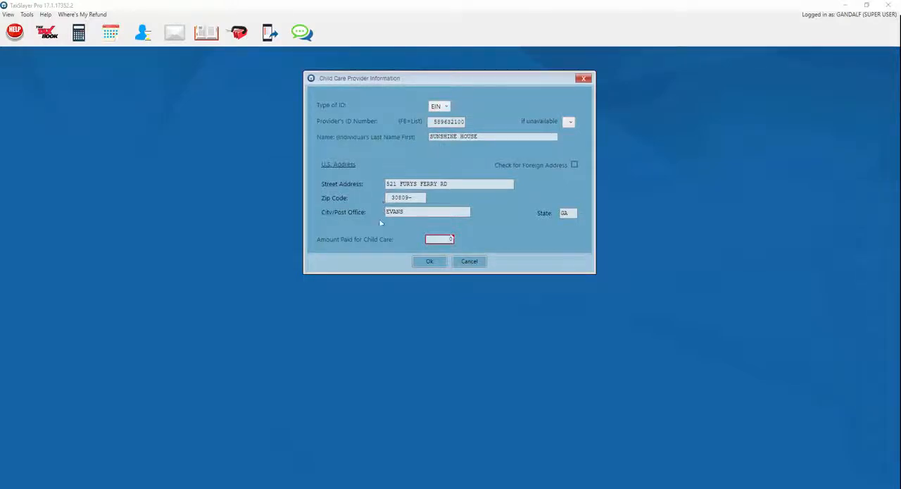
left_click(436, 239)
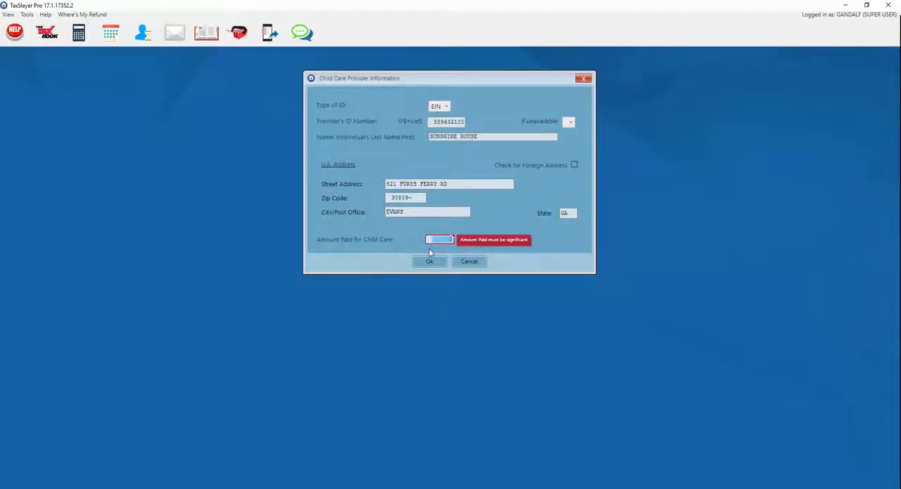
type("3600")
left_click(428, 262)
left_click(429, 262)
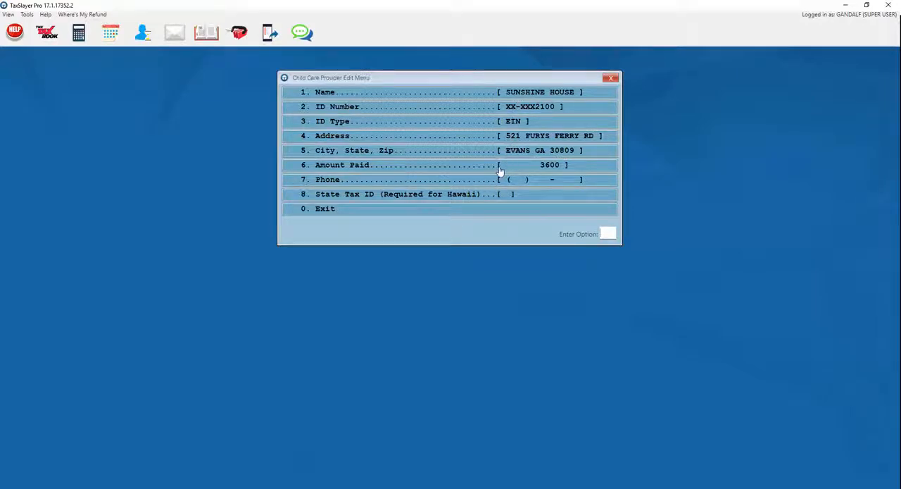
left_click(420, 214)
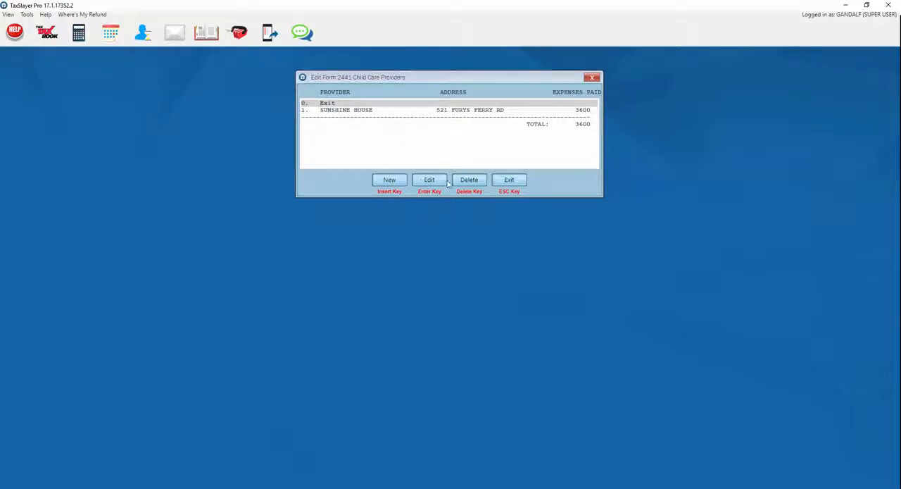
left_click(509, 181)
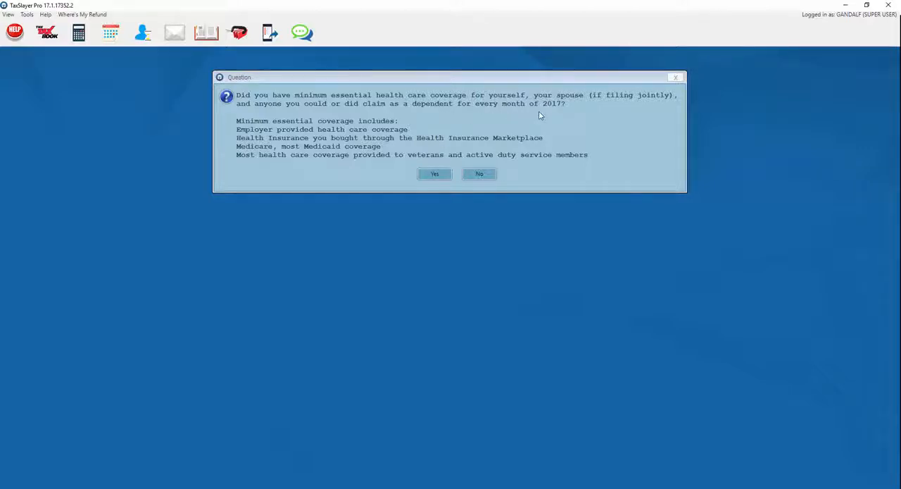
Step: Answer Yes to full-year minimum essential health coverage and No to marketplace insurance enrollment
left_click(435, 174)
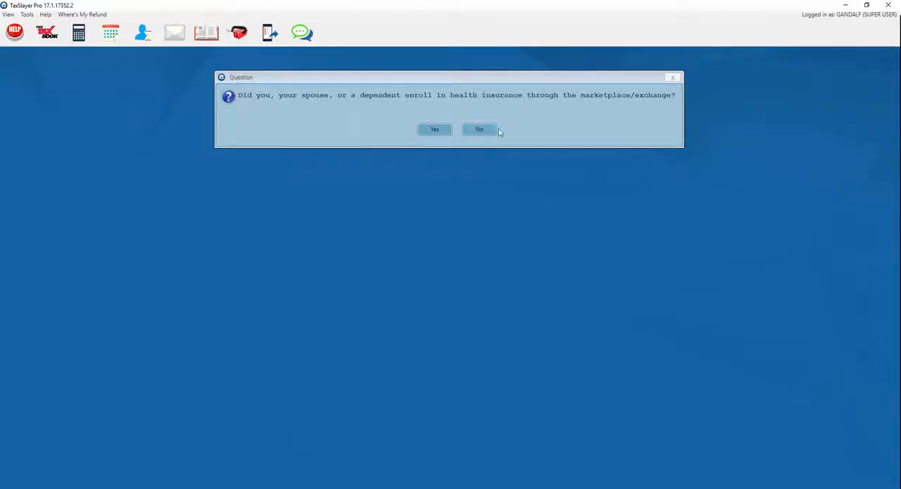
left_click(479, 131)
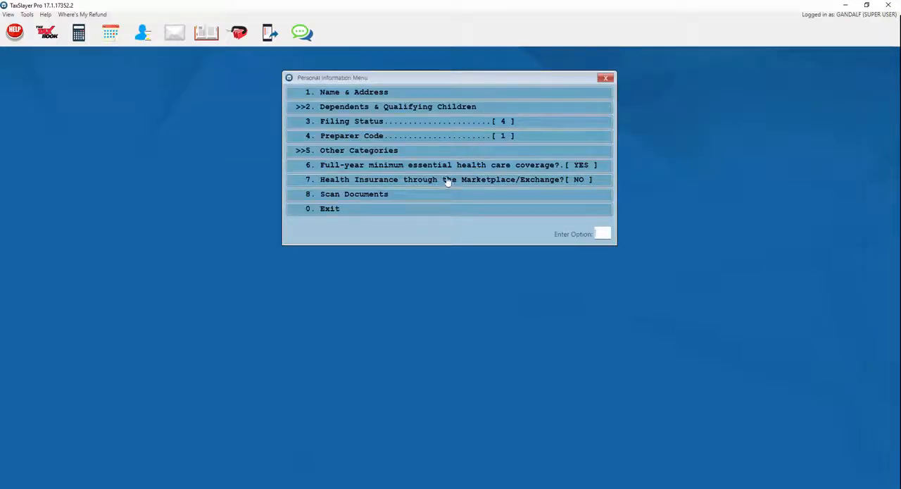
Step: Check the taxpayer's name and address entries, leave the personal information, and choose to enter W-2s
left_click(336, 95)
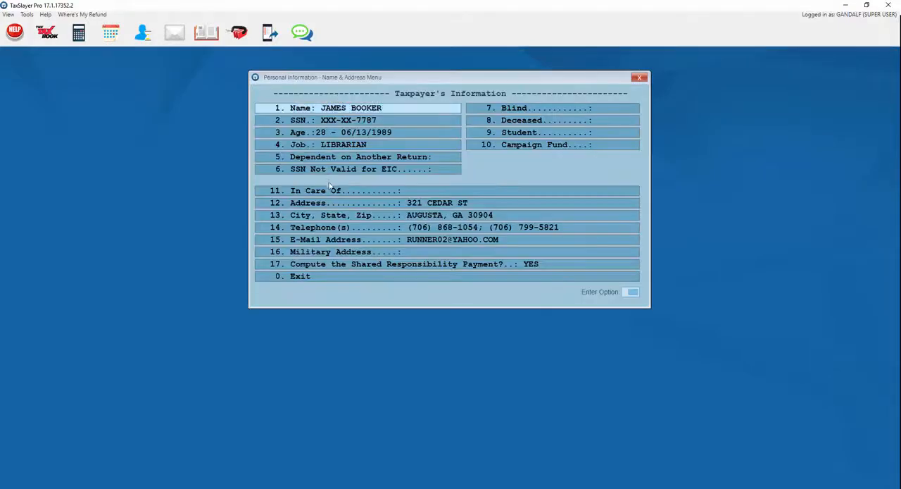
left_click(318, 276)
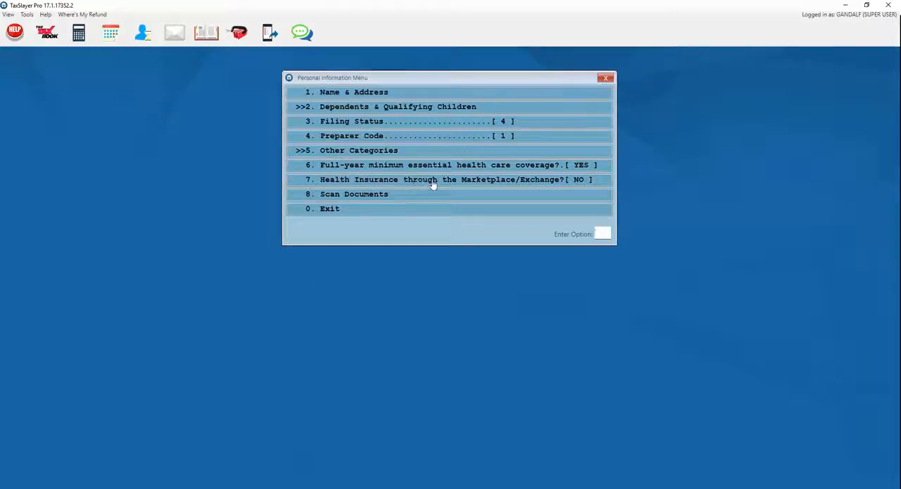
left_click(380, 212)
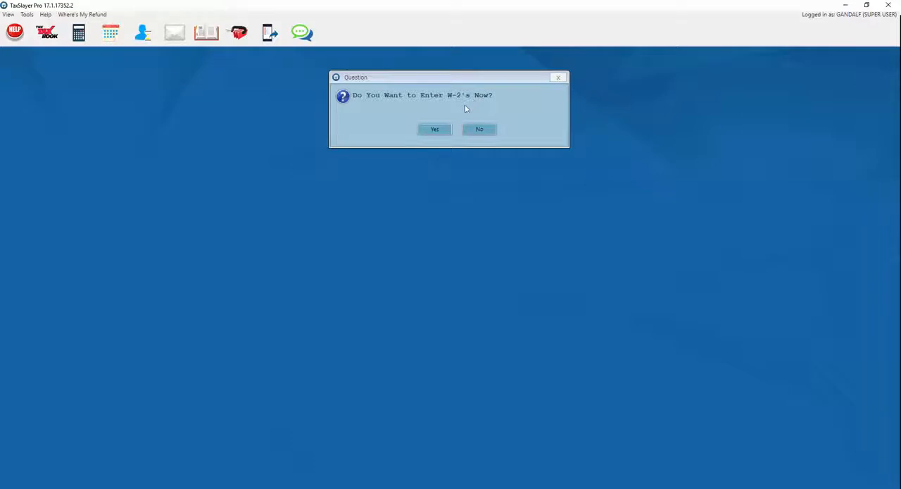
left_click(428, 132)
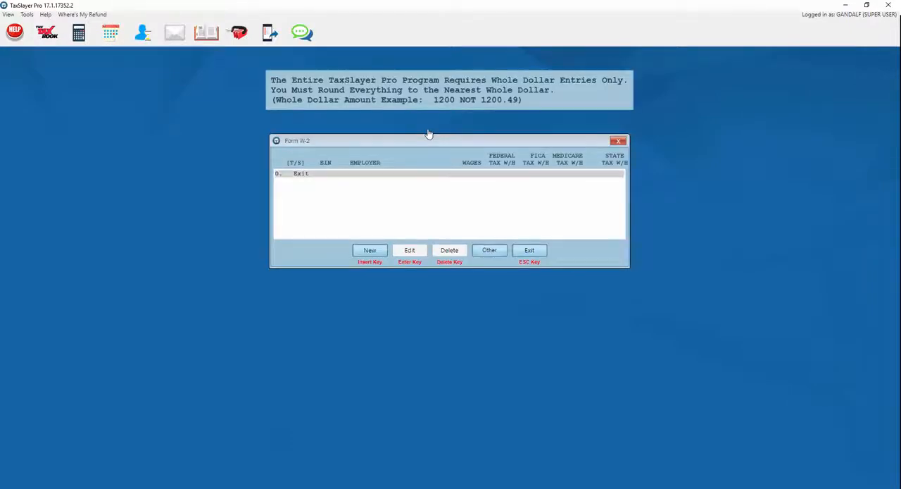
Step: Add a W-2 from DYNAMIC INDUSTRIES with 32500 wages, 2800 federal, 2015 Social Security and 471 Medicare withheld, plus 1700 Georgia tax, and leave income entry
left_click(371, 250)
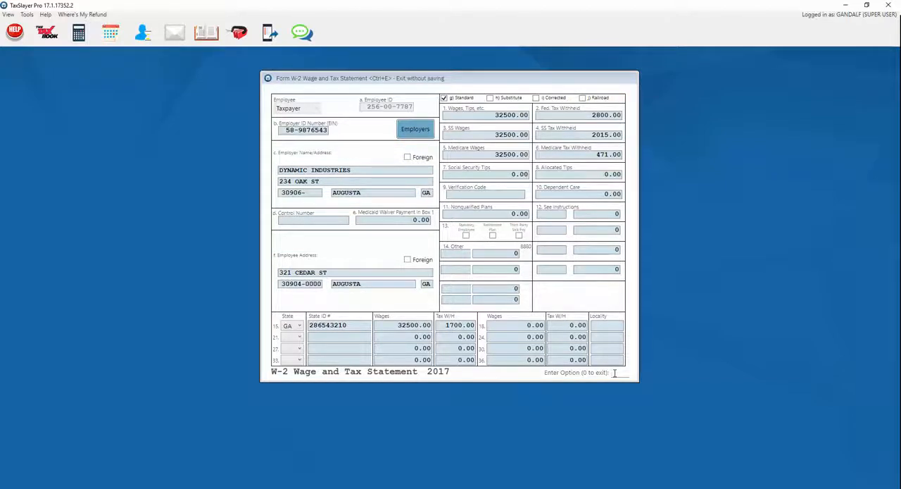
key("Return")
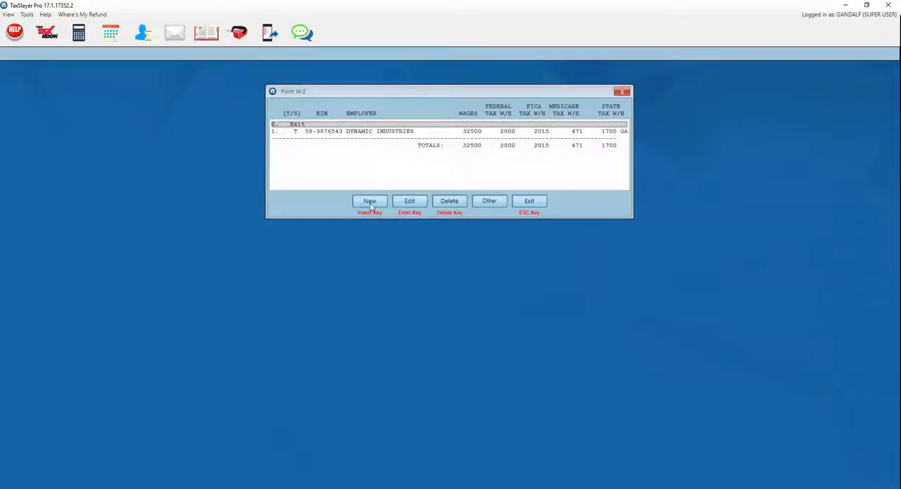
left_click(386, 132)
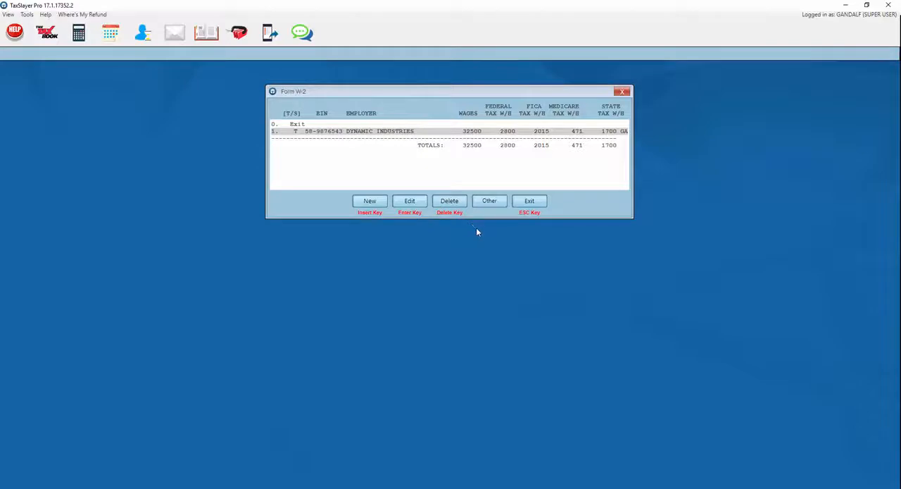
left_click(528, 201)
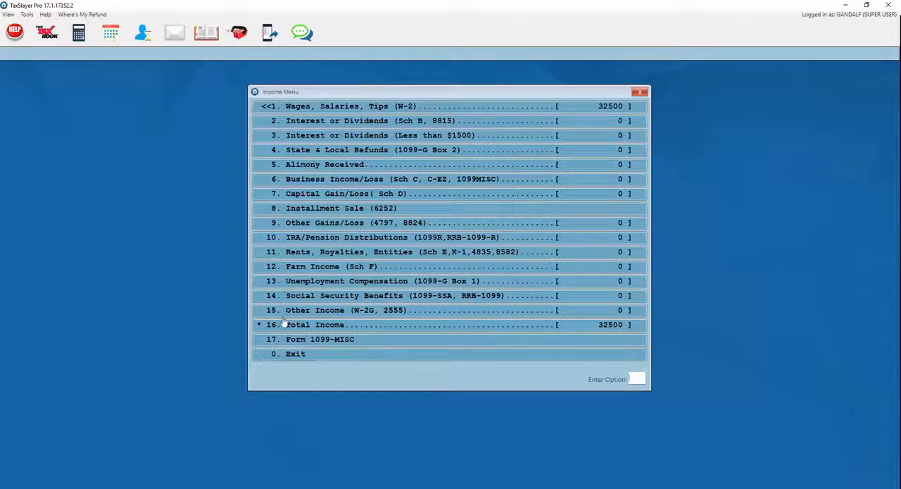
left_click(278, 357)
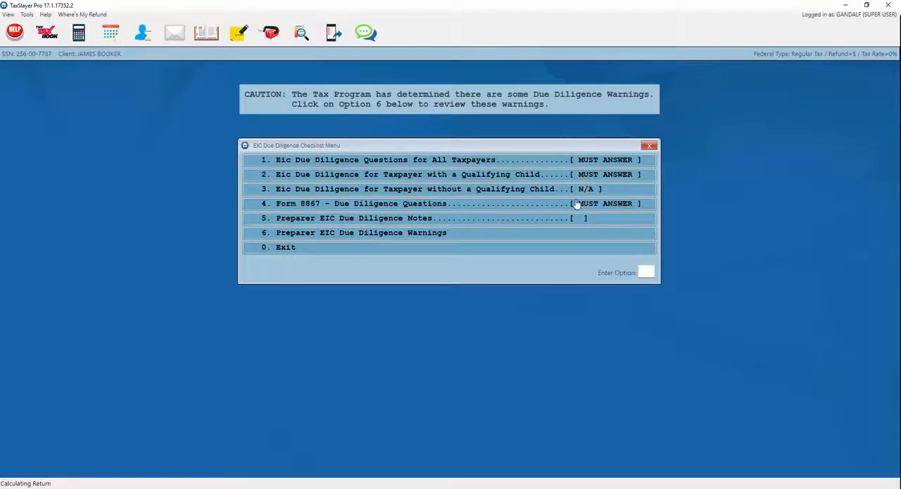
Step: Complete the EIC questions: No to nonresident alien, Yes to eligibility and rule explanations, and No to the child qualifying another person
left_click(571, 161)
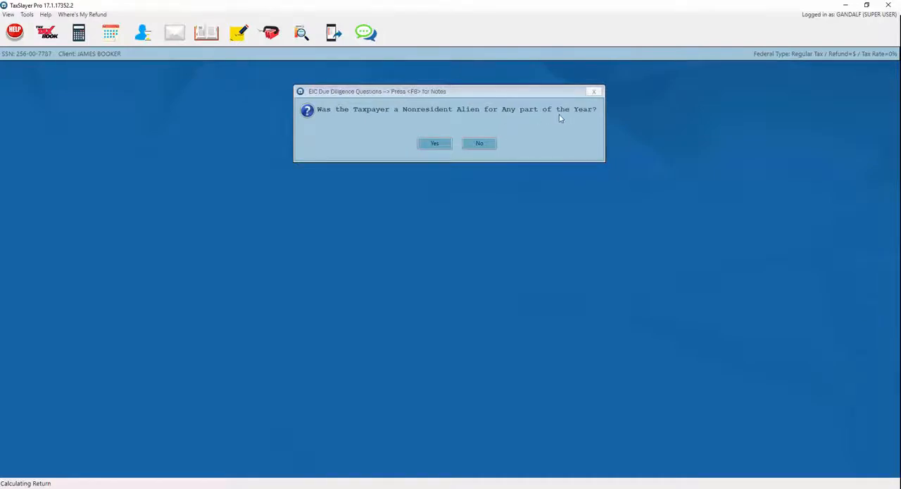
left_click(481, 144)
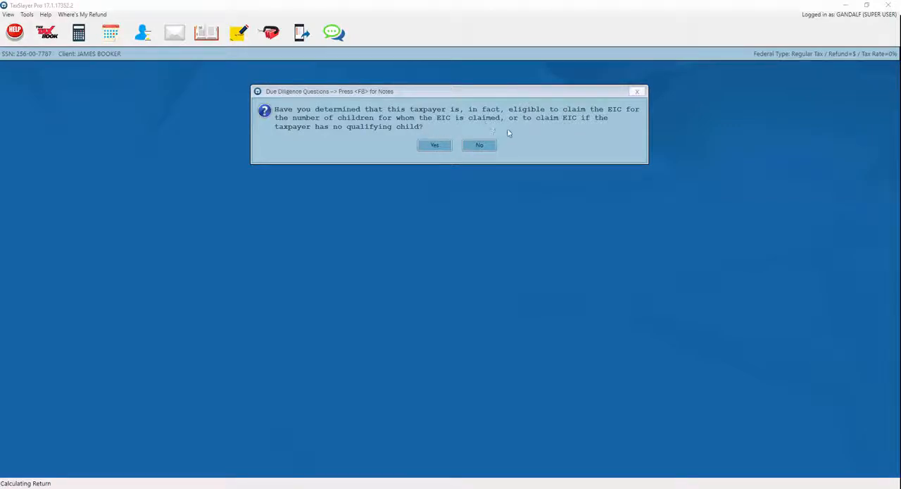
left_click(433, 146)
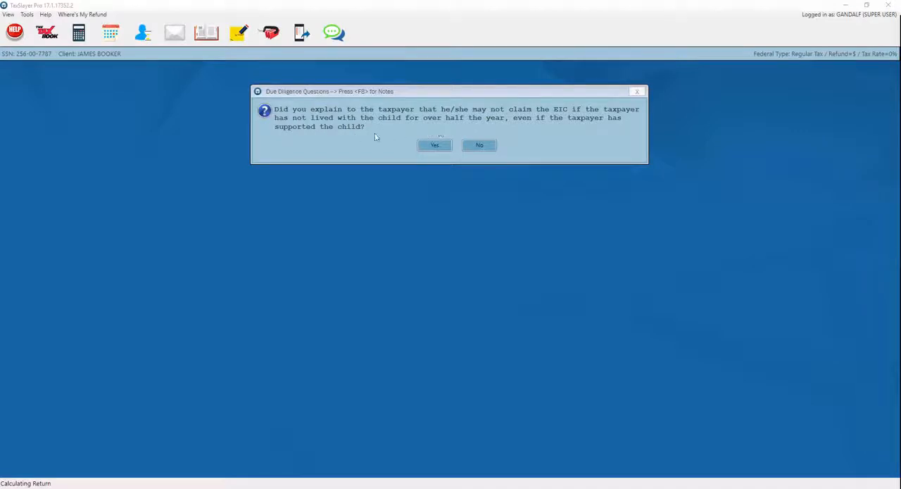
left_click(424, 146)
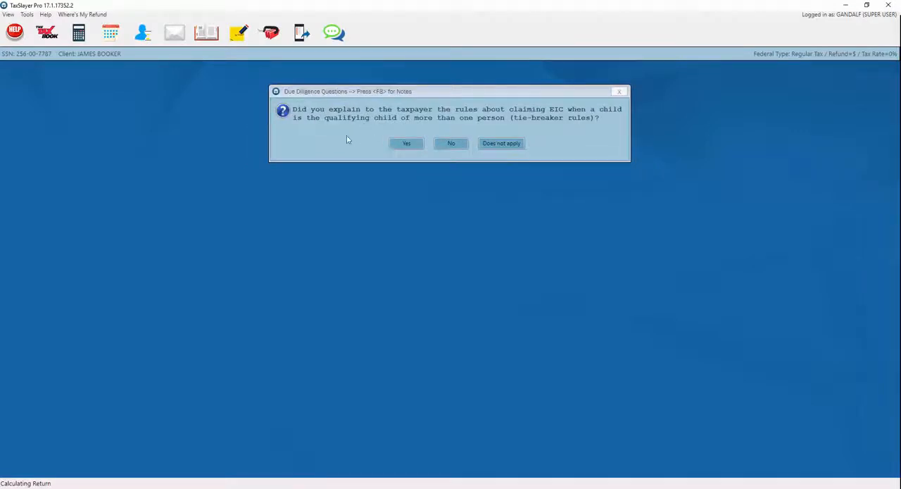
left_click(405, 144)
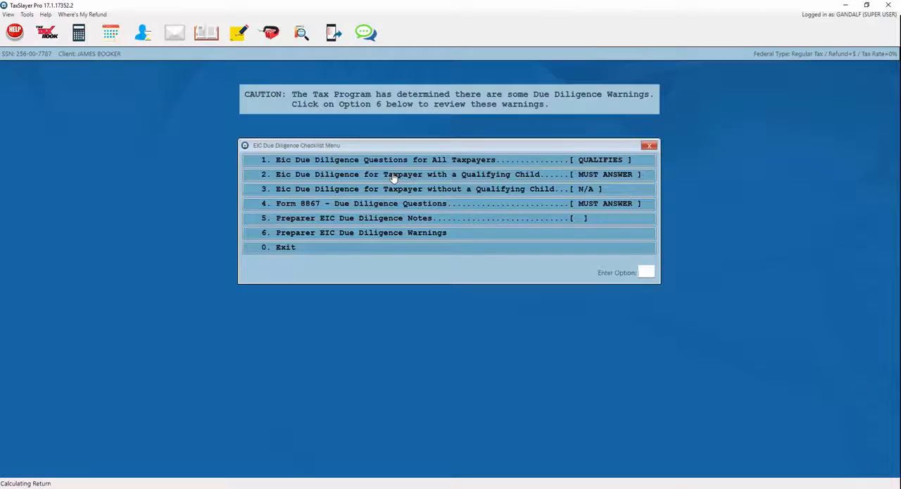
left_click(459, 177)
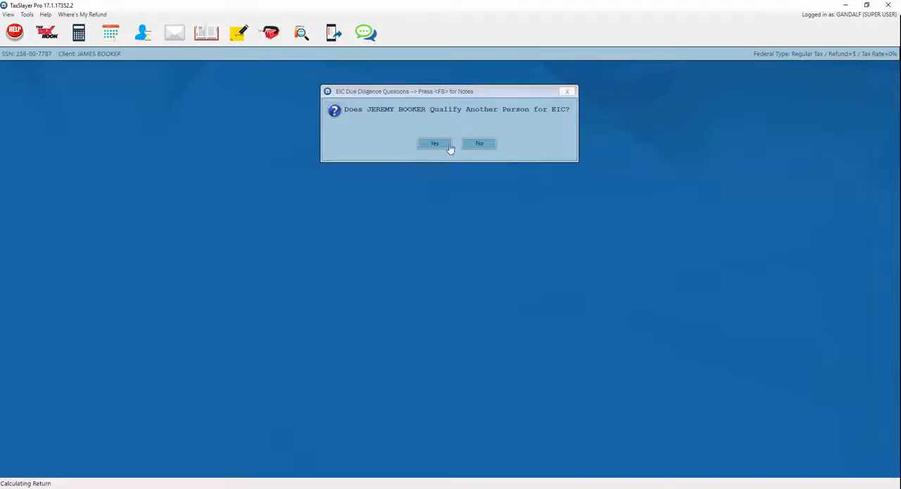
left_click(479, 145)
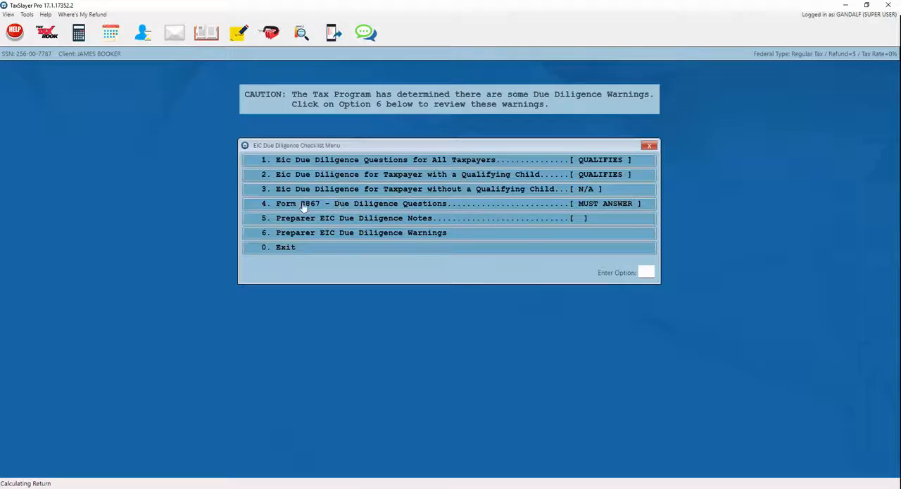
Step: Answer Yes to the return being based on 2017 taxpayer information for Form 8867 and attach the note "documented based on client interview"
left_click(438, 207)
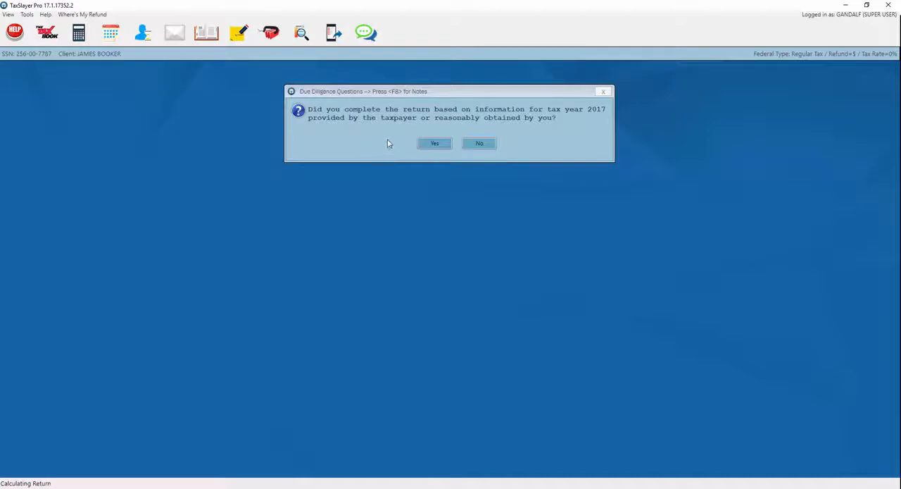
left_click(434, 145)
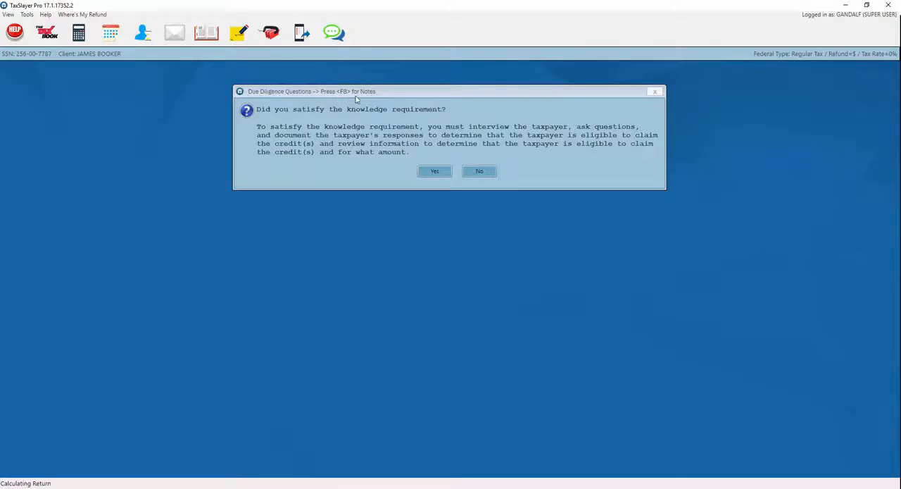
key("F8")
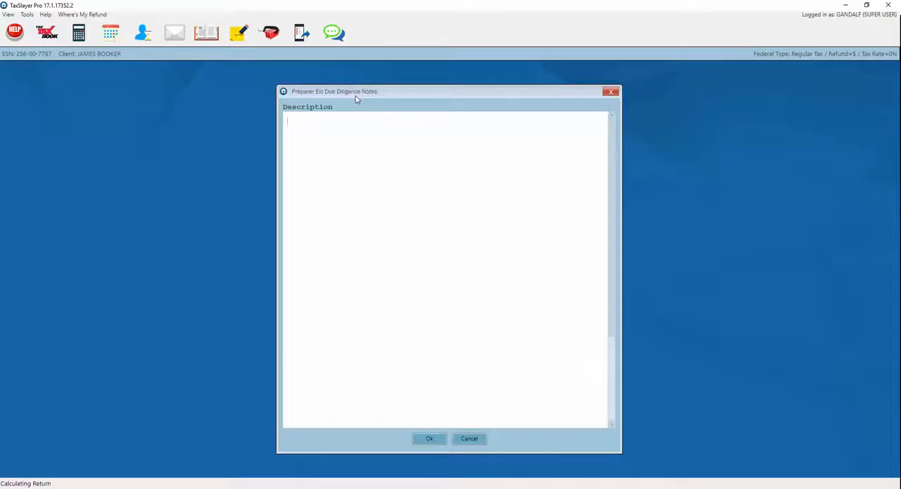
type("documented based on client interview")
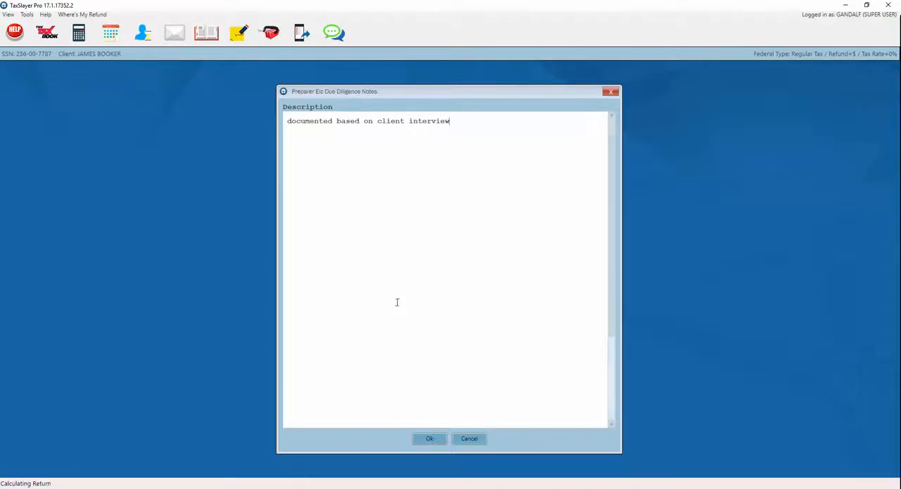
left_click(429, 439)
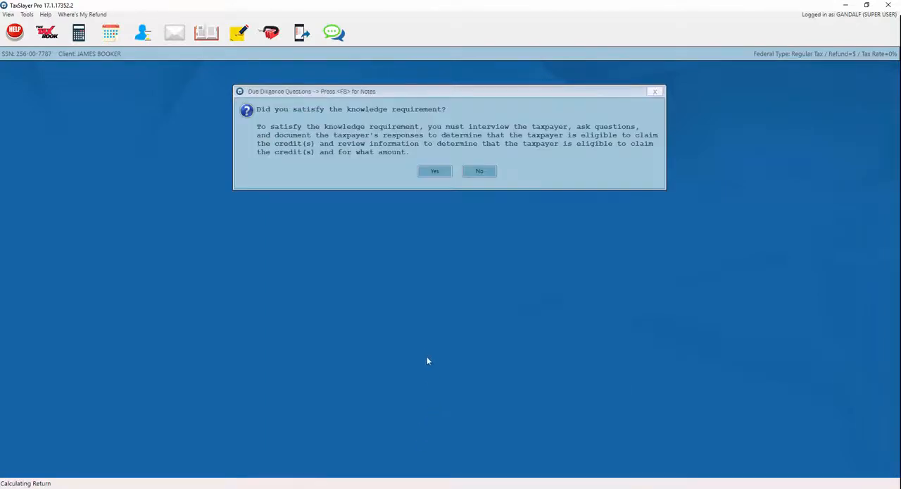
Step: Answer the remaining Form 8867 questions No for incorrect information and disallowed prior-year credits and Yes for all others, and leave the EIC screens
left_click(433, 172)
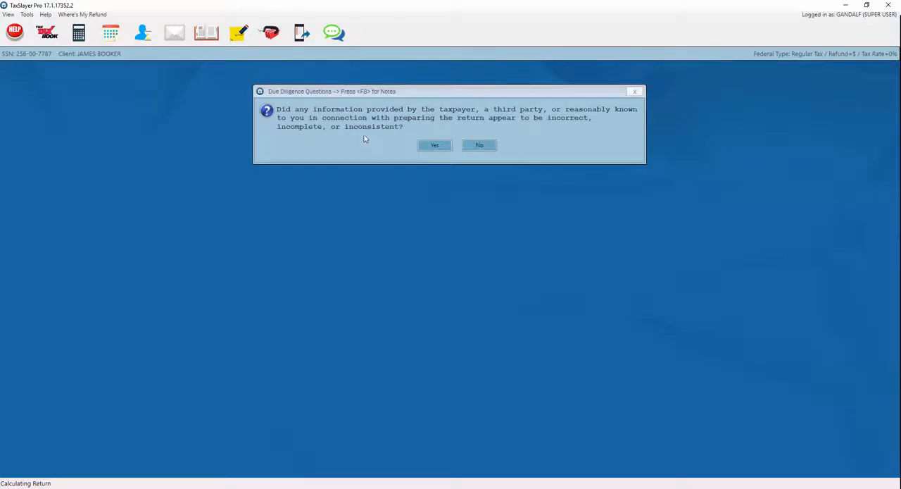
left_click(486, 145)
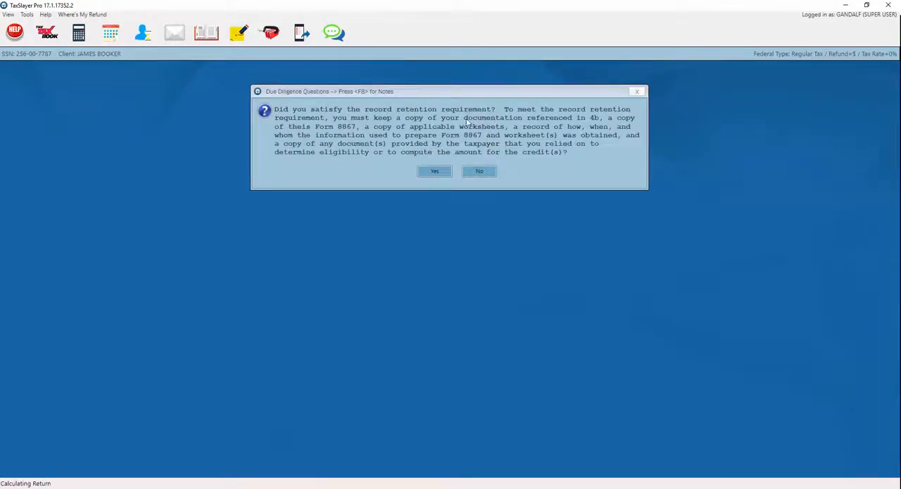
left_click(431, 173)
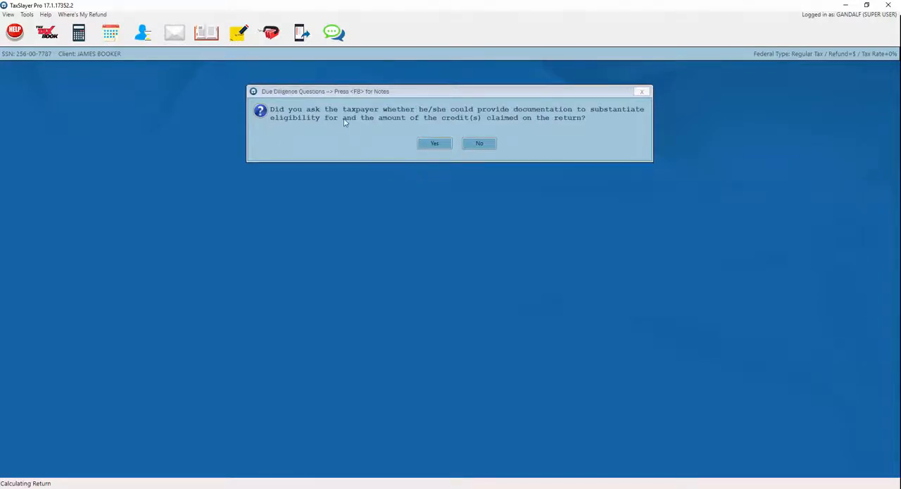
left_click(426, 145)
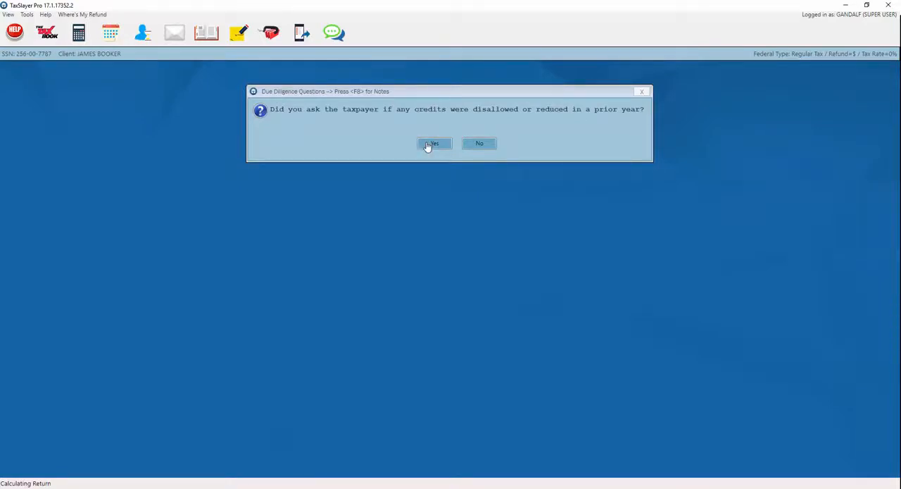
left_click(427, 145)
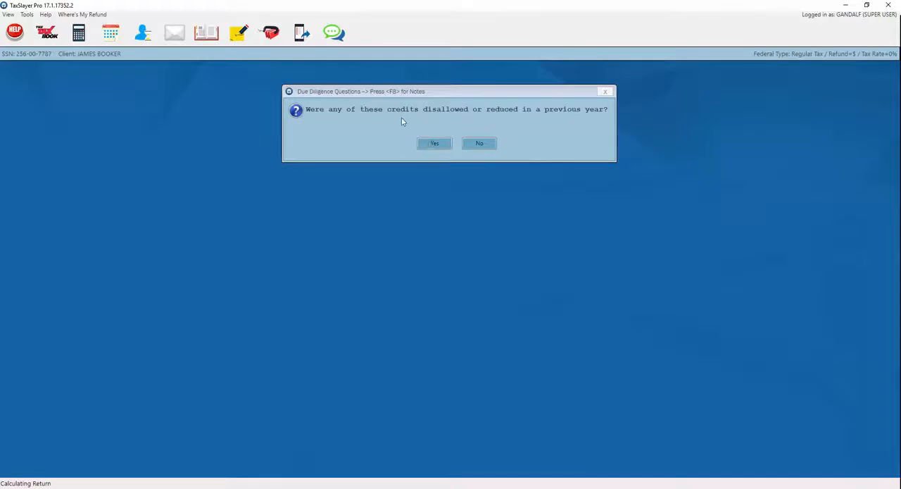
left_click(479, 145)
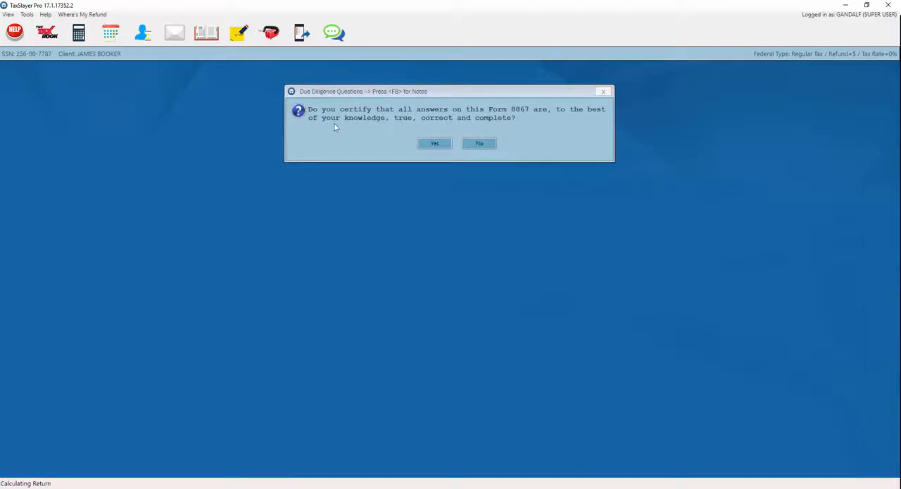
left_click(431, 146)
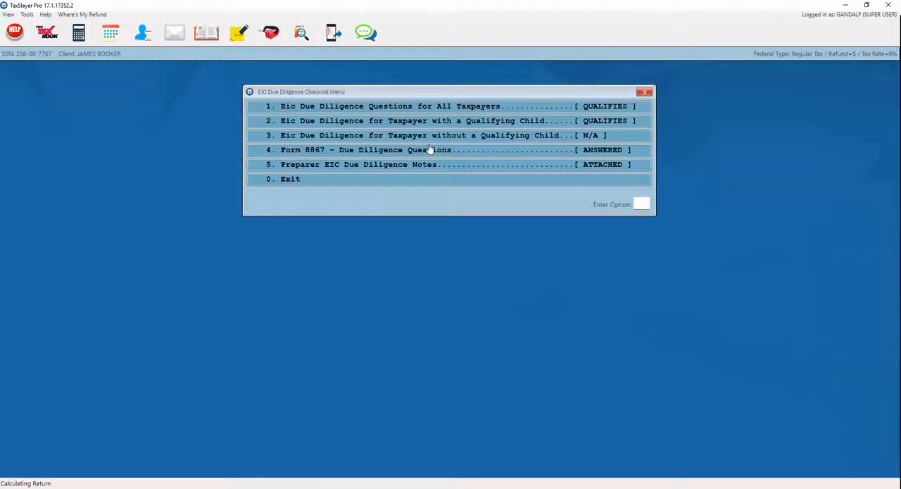
left_click(414, 184)
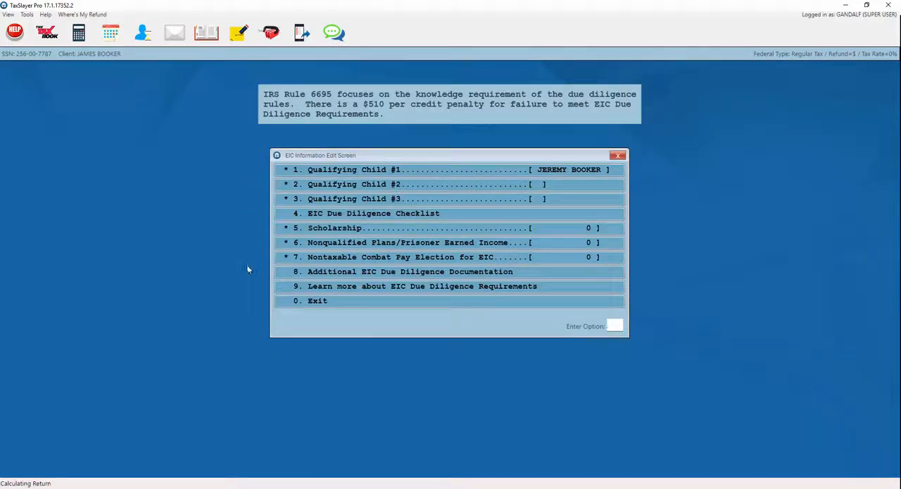
left_click(326, 303)
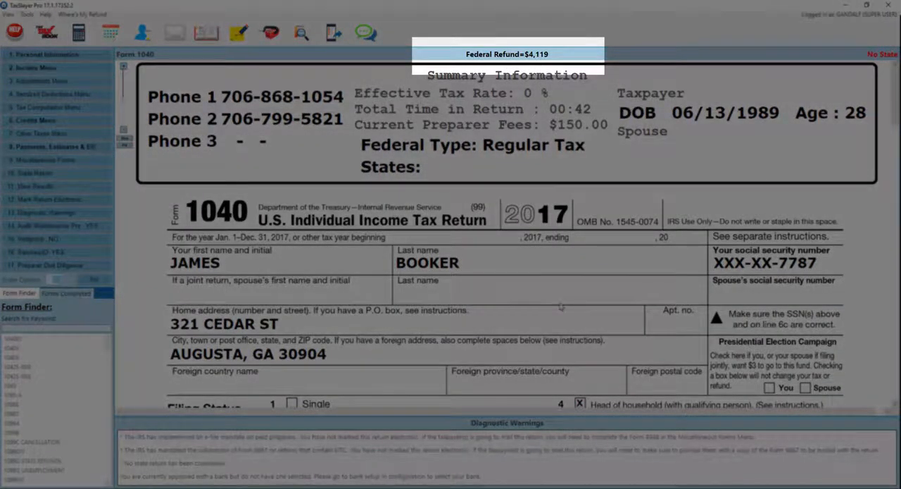
Step: Review Form 1040 through the filing status, exemptions and income sections, and look at the entry screen behind the taxable interest line
scroll(561, 306, "down", 4)
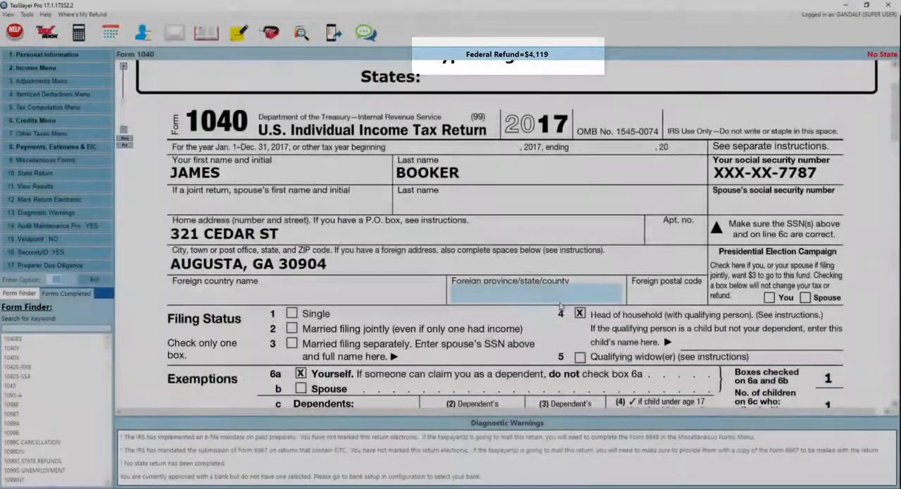
scroll(561, 306, "down", 7)
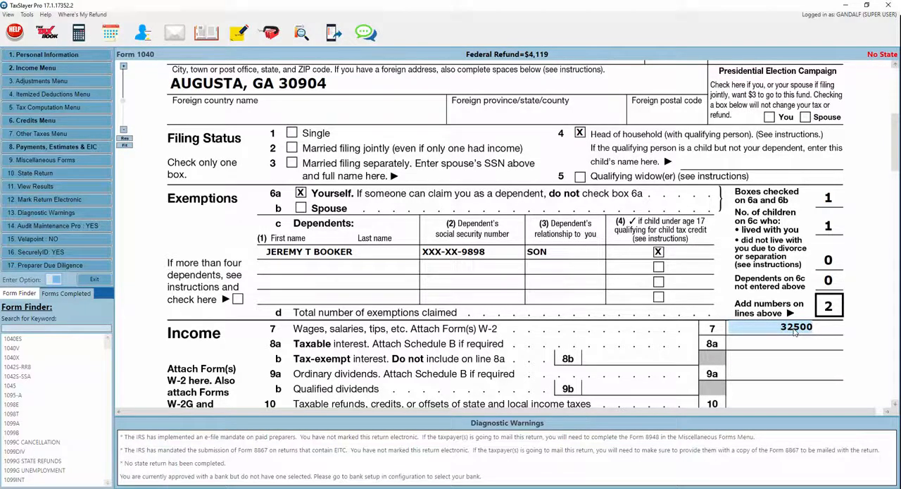
scroll(796, 333, "down", 2)
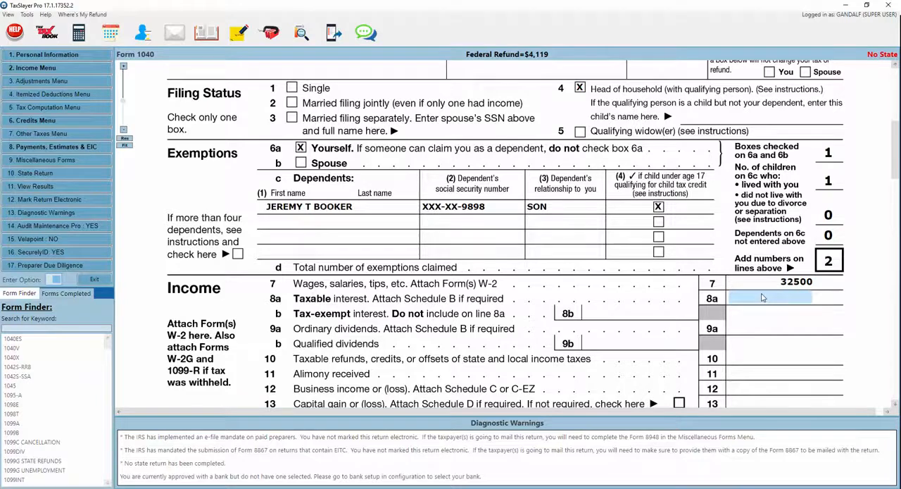
left_click(762, 298)
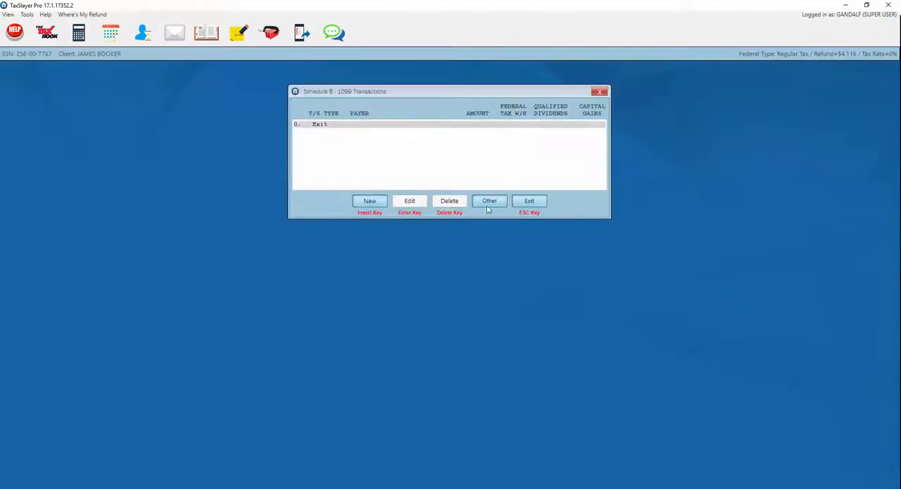
left_click(530, 201)
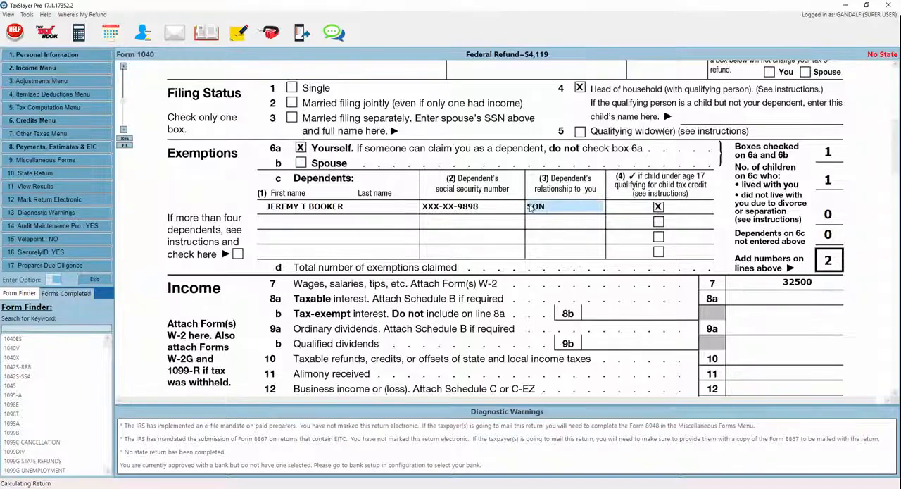
Step: Look over the income categories and the adjustments categories of the return, and go back to the Form 1040 view
left_click(32, 69)
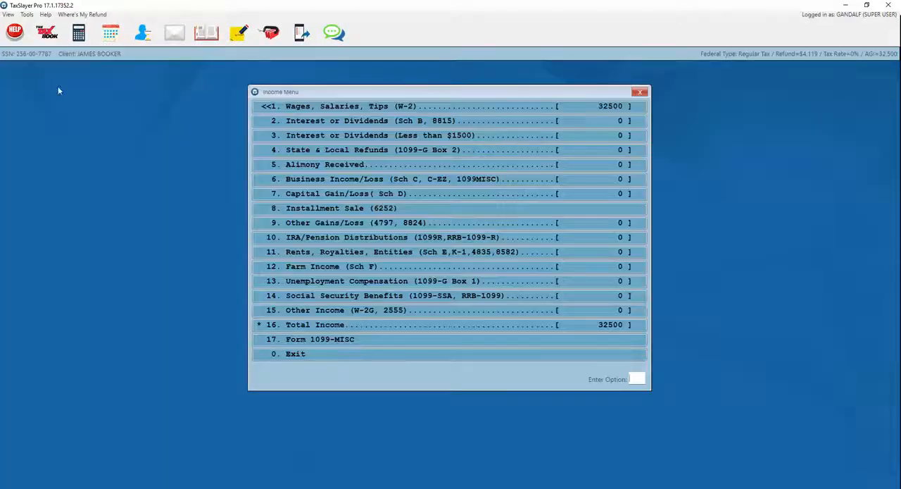
left_click(264, 355)
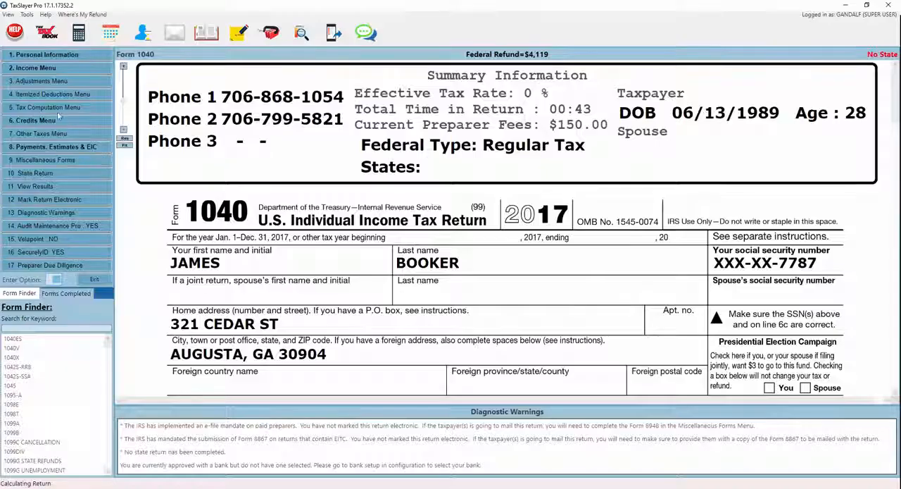
left_click(42, 81)
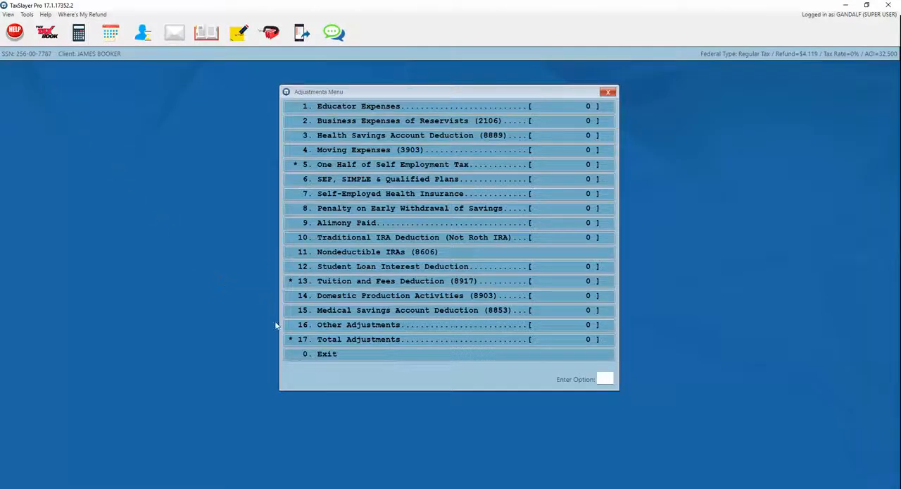
left_click(305, 360)
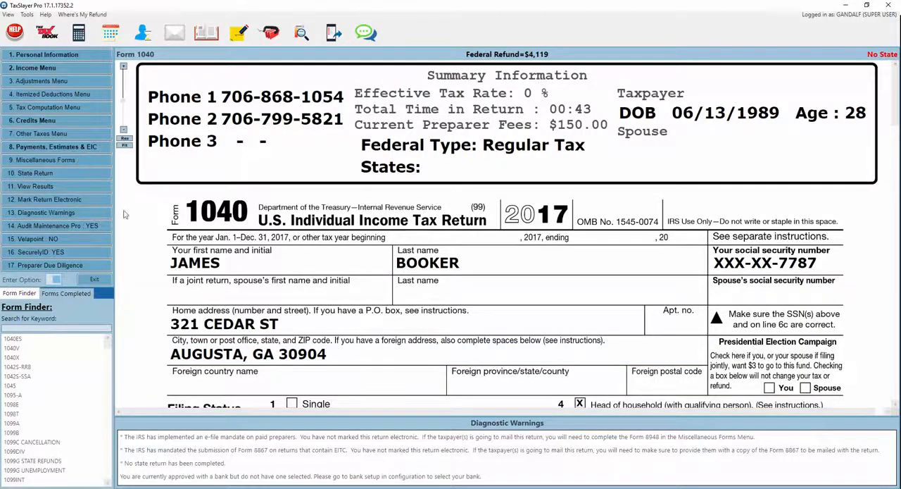
Step: Review Form 1040 once more and mark the return electronic with the e-file type Electronic Mailed Check - Not a Bank Product
scroll(342, 283, "down", 1)
scroll(342, 282, "down", 5)
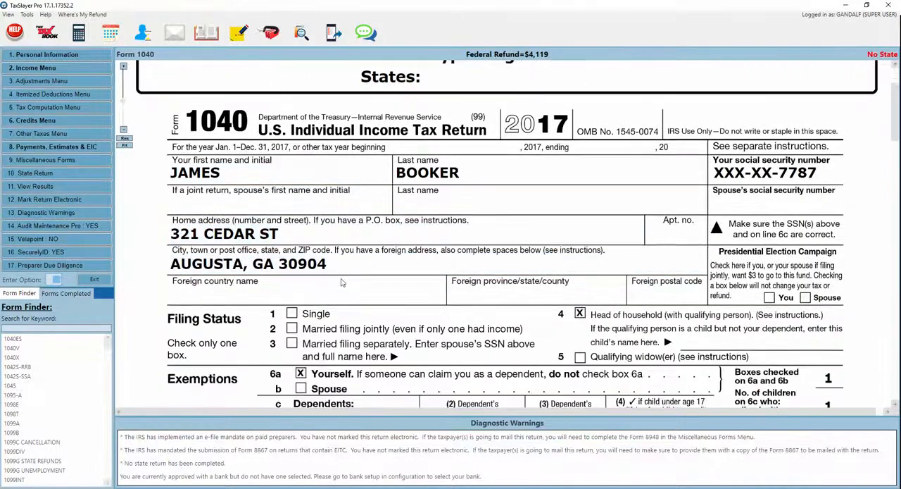
scroll(341, 282, "down", 3)
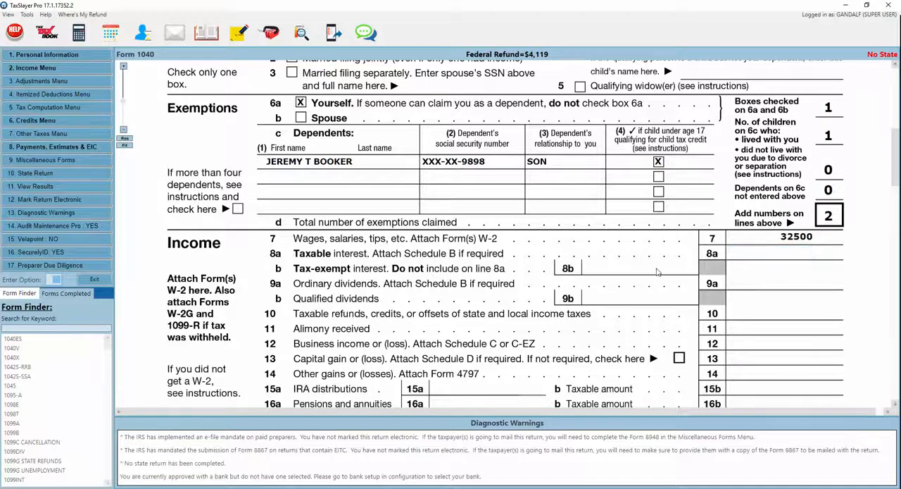
scroll(195, 207, "up", 5)
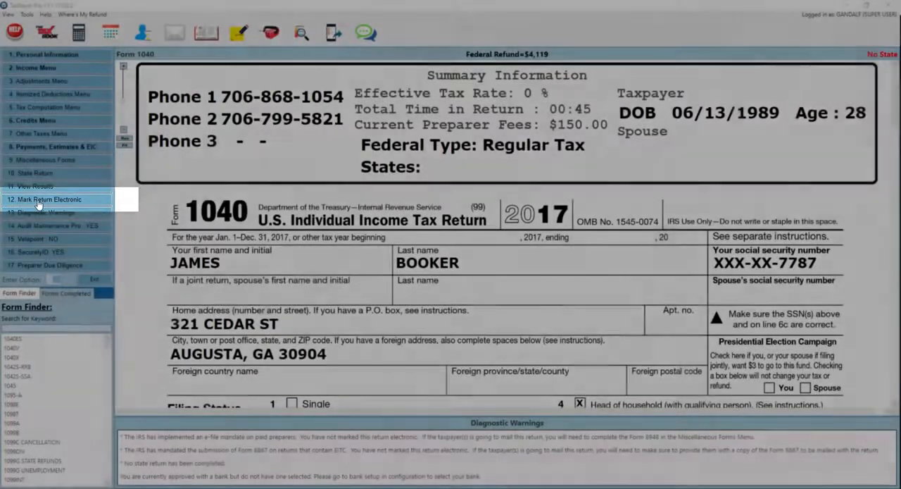
left_click(39, 205)
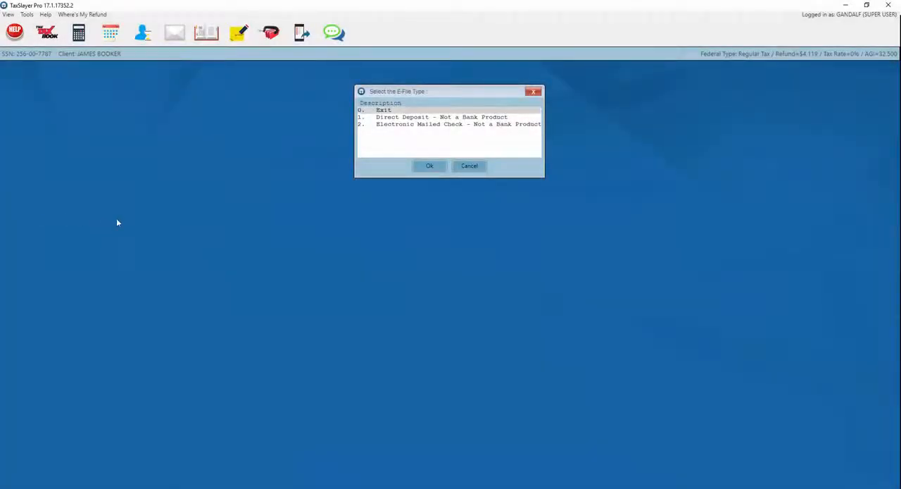
left_click(396, 126)
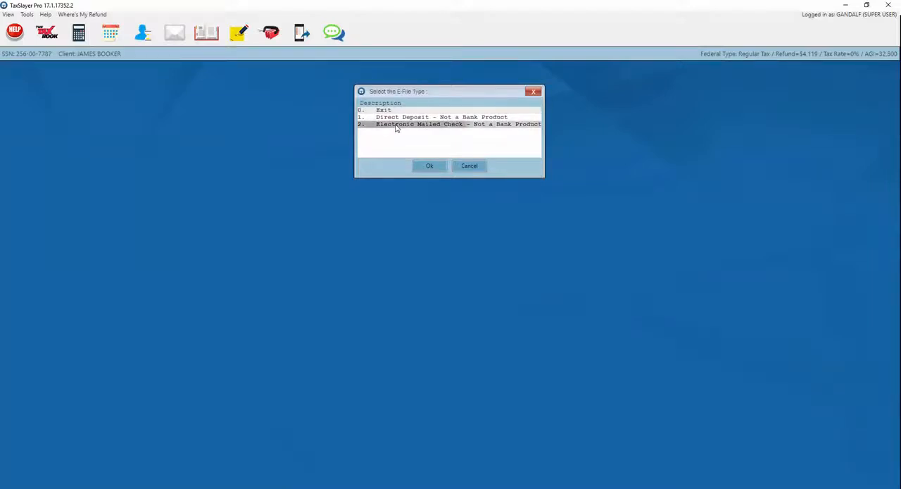
left_click(427, 172)
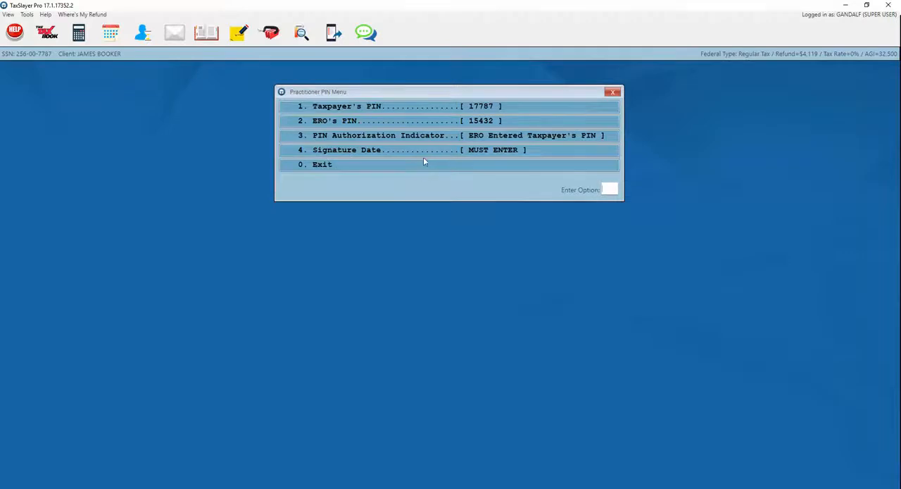
Step: Set the signature date on the tax return consent form to 01/18/2018 and accept the form
left_click(425, 150)
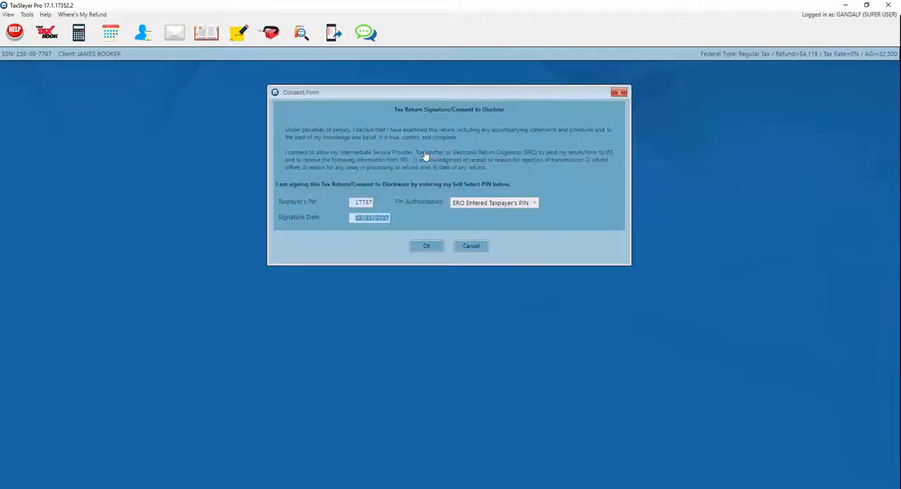
type("01/18/2018")
key("Tab")
key("Tab")
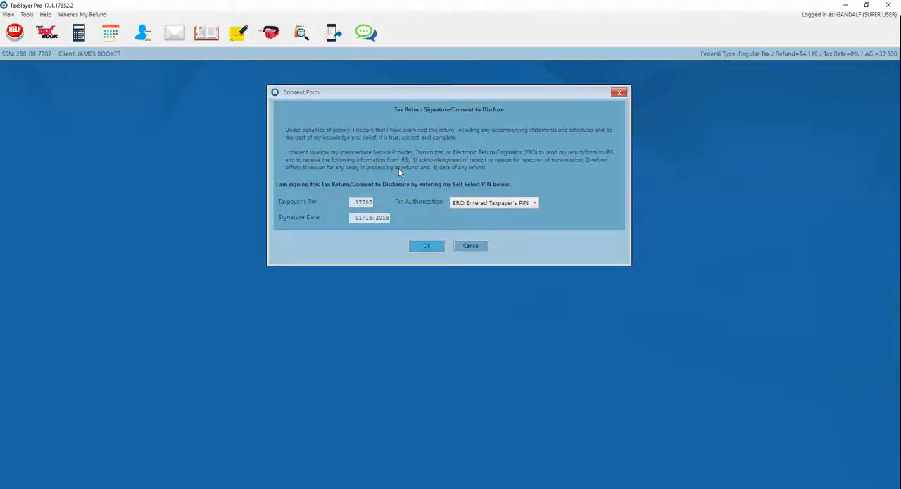
key("Return")
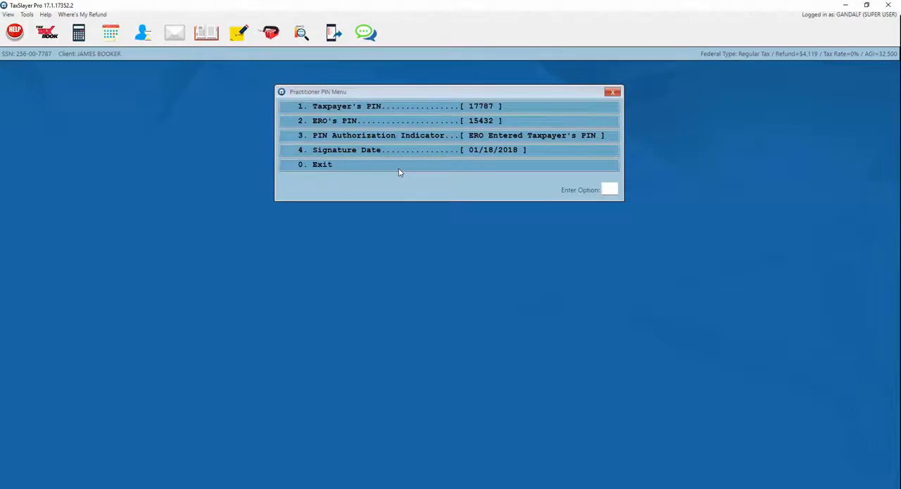
Step: Leave the practitioner PIN settings, decline viewing Form 8879, and go back to the Form 1040 view
left_click(398, 169)
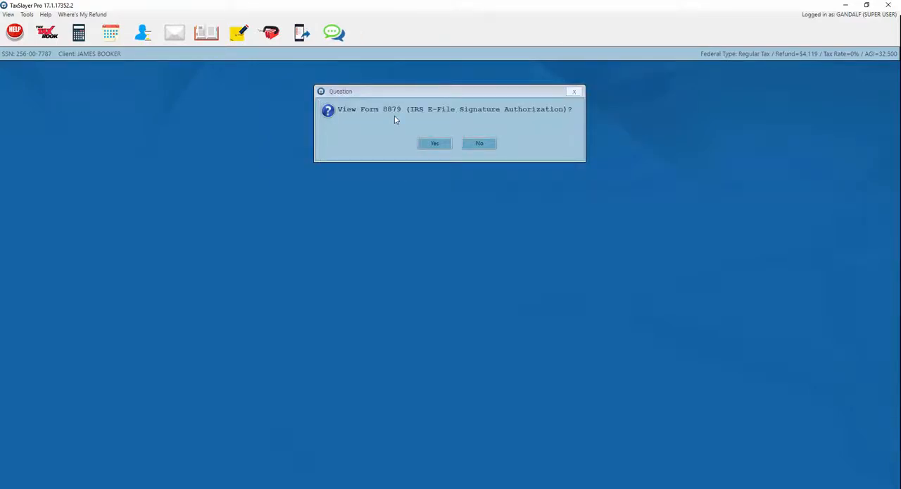
left_click(478, 145)
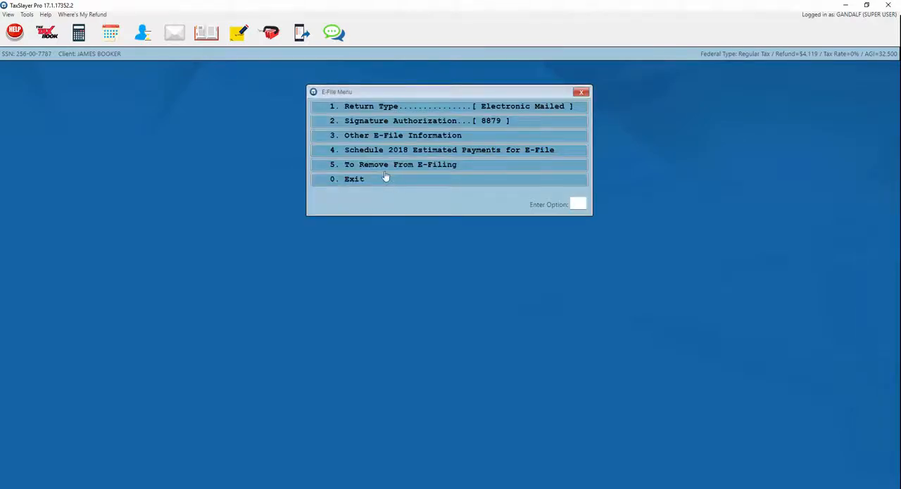
left_click(421, 183)
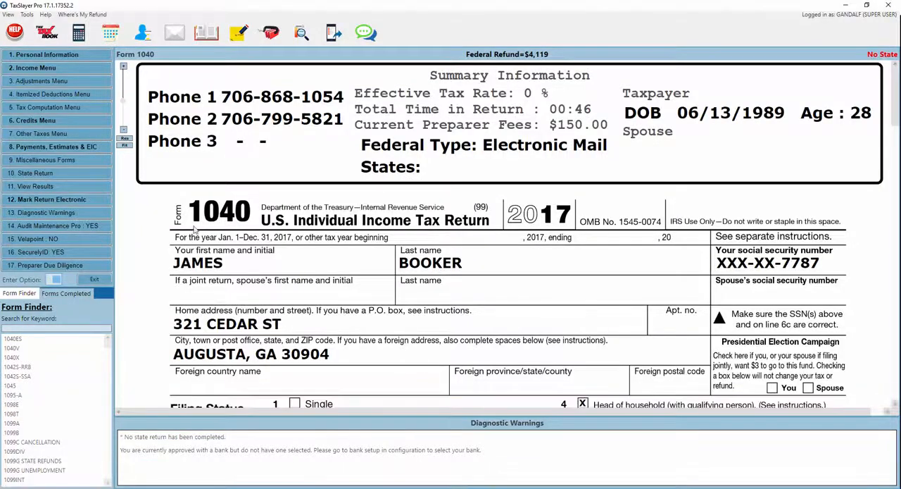
left_click(76, 203)
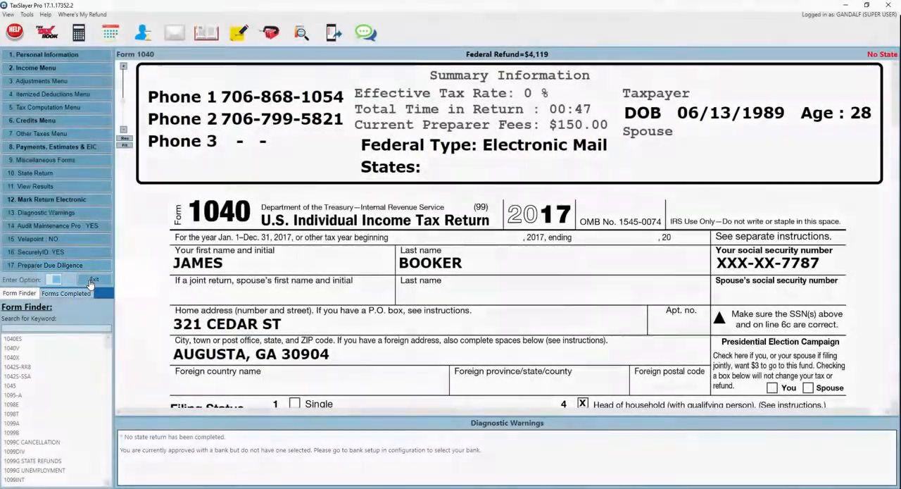
Step: Exit to the receipt to look at the preparation fee and invoice payment entries, and reopen the client's return for editing
left_click(96, 281)
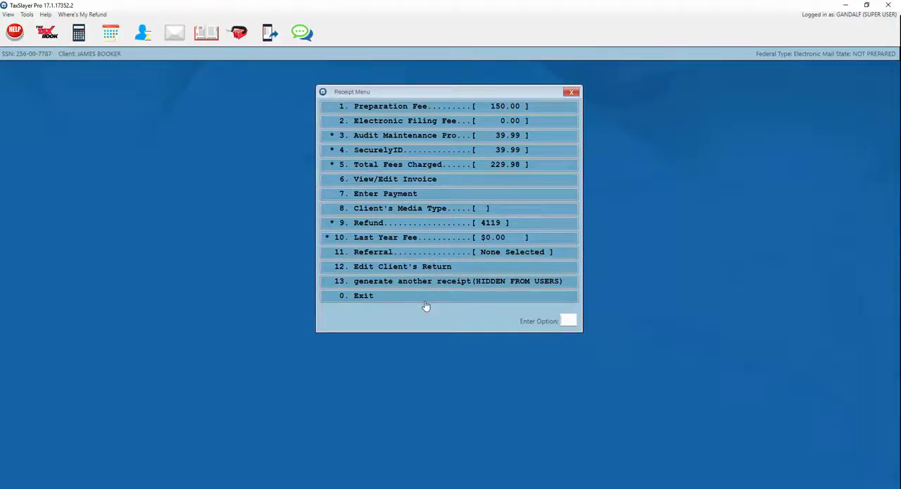
left_click(424, 106)
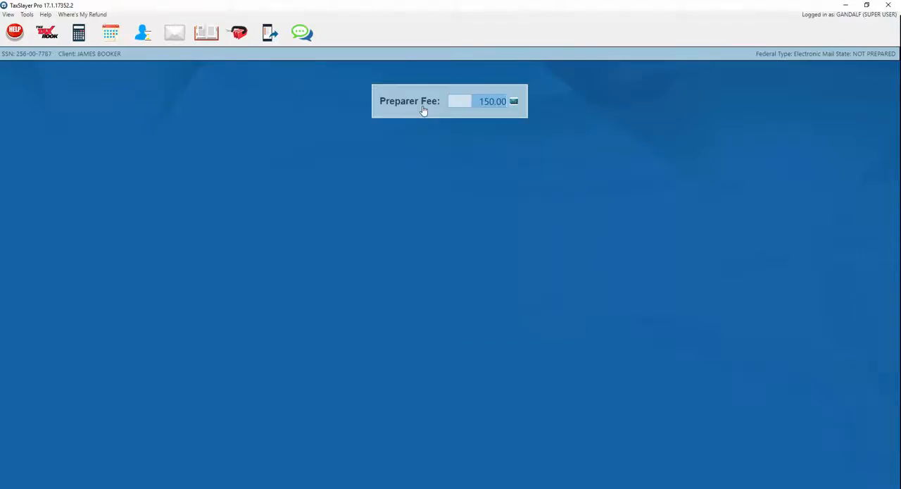
key("Return")
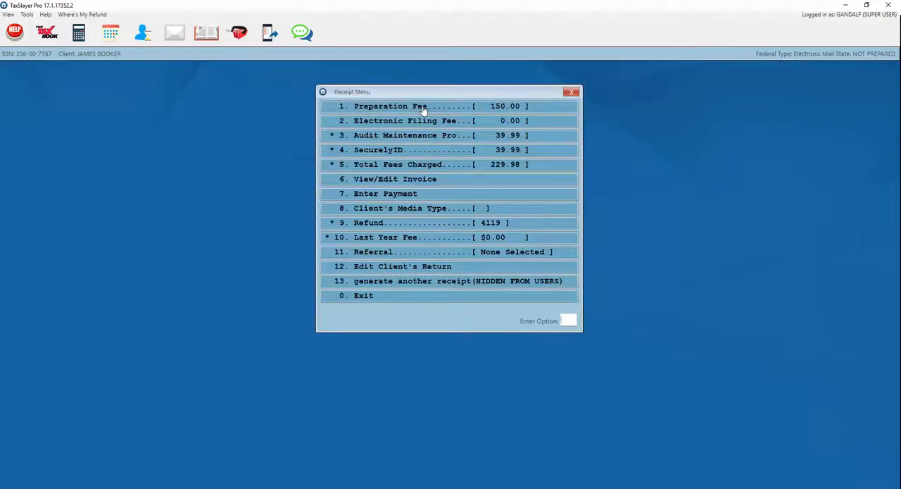
left_click(366, 197)
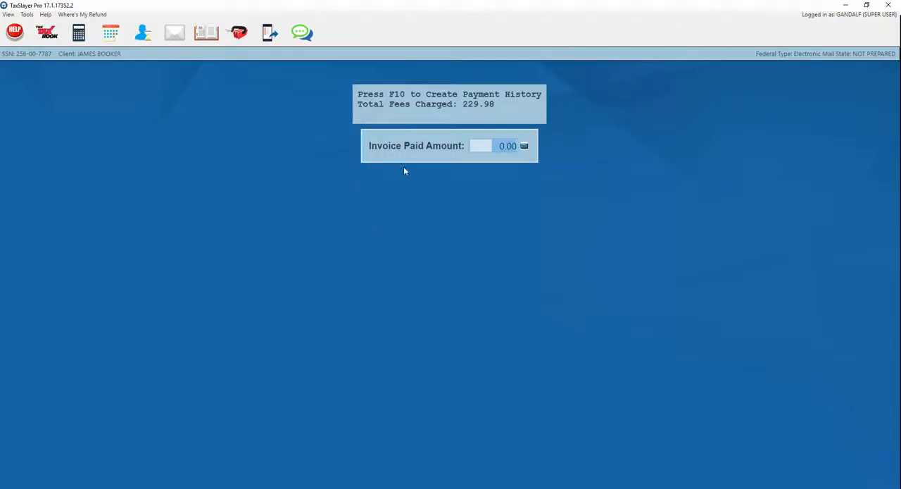
key("Escape")
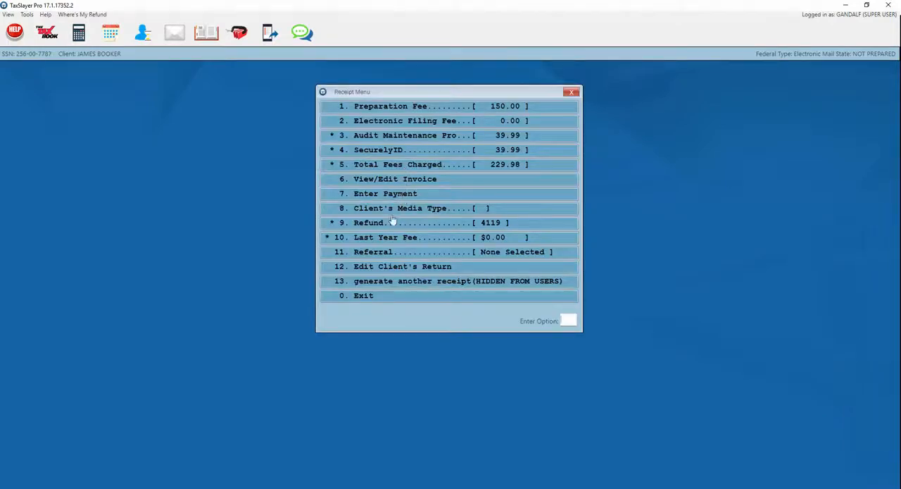
left_click(390, 273)
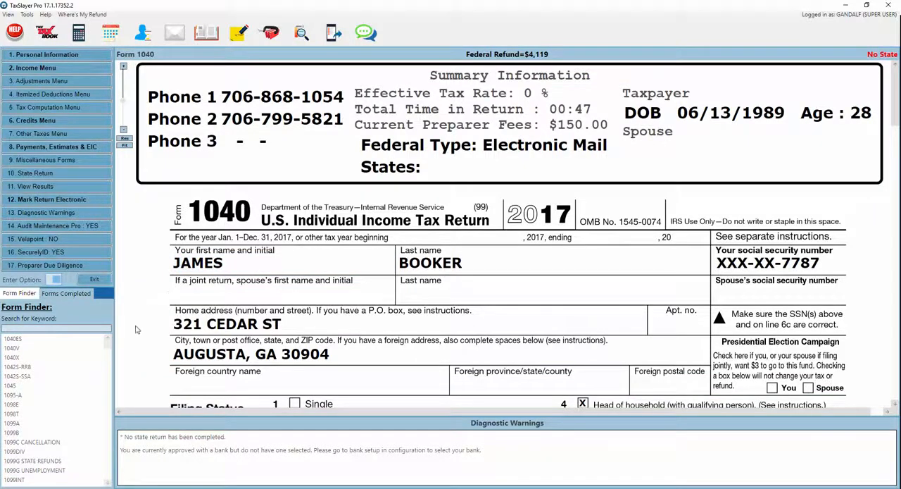
Step: Close the return and its receipt without printing to PDF, and leave the client list
left_click(92, 281)
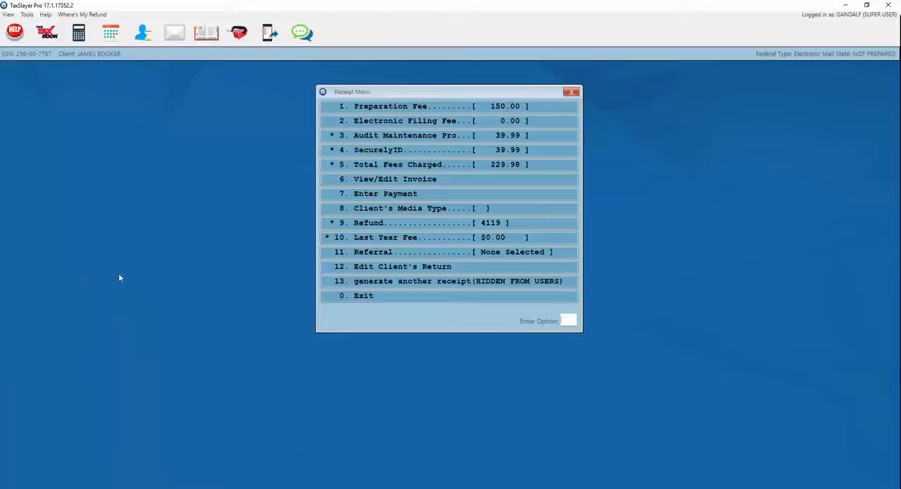
left_click(343, 297)
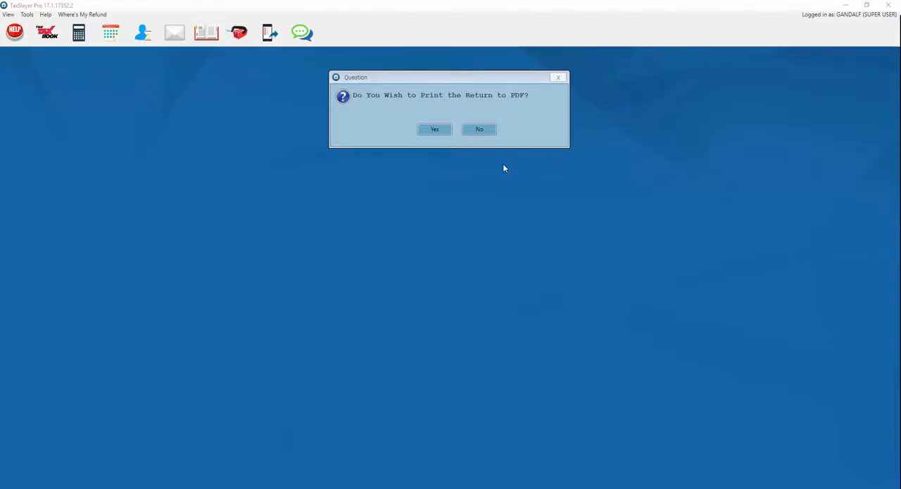
left_click(480, 131)
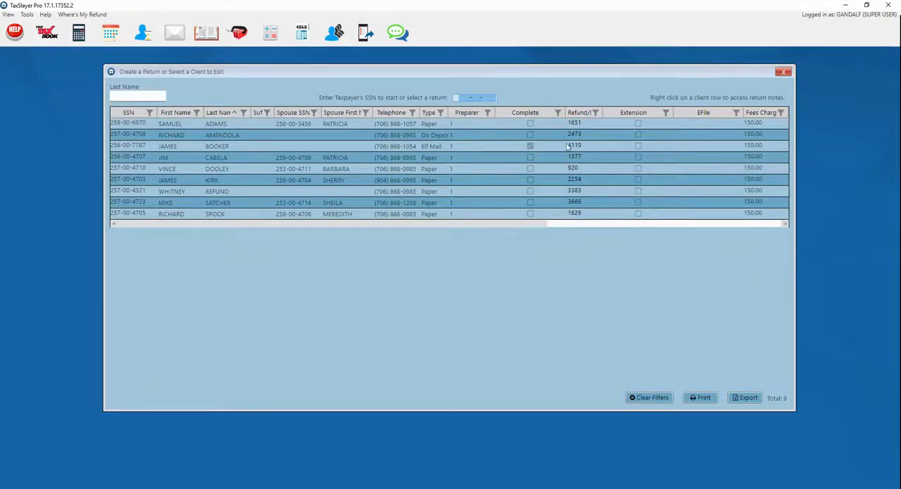
left_click(784, 73)
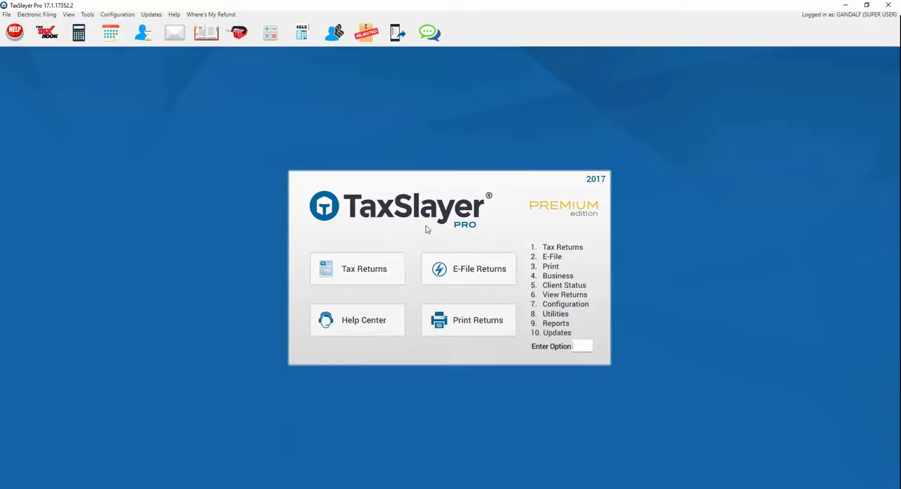
Step: Start transmitting the electronic return and produce the printed list of clients selected for the IRS
left_click(476, 277)
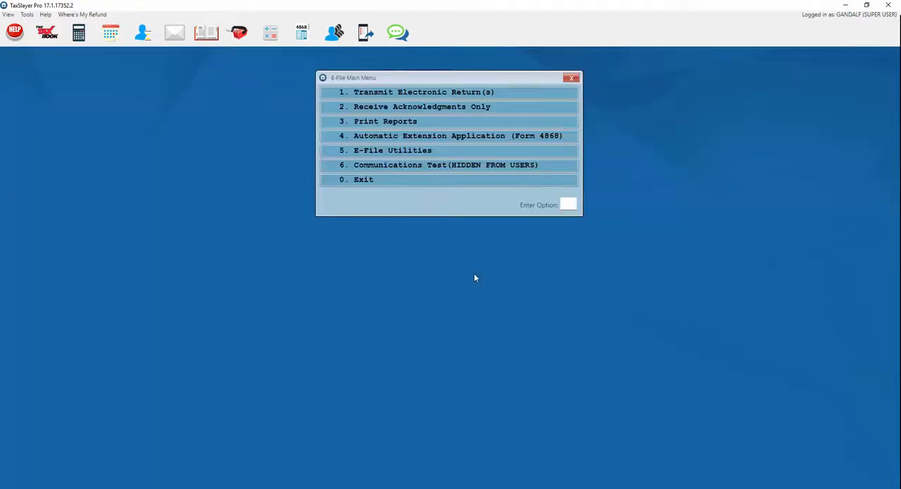
left_click(383, 97)
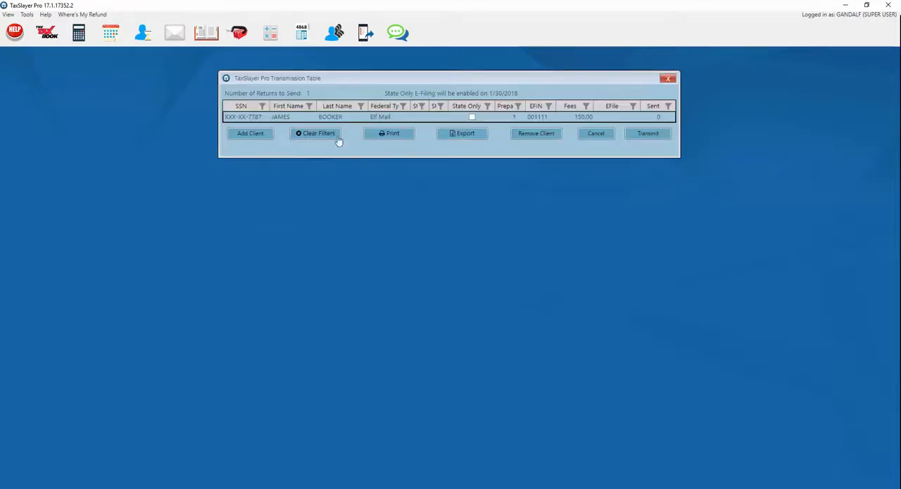
left_click(636, 135)
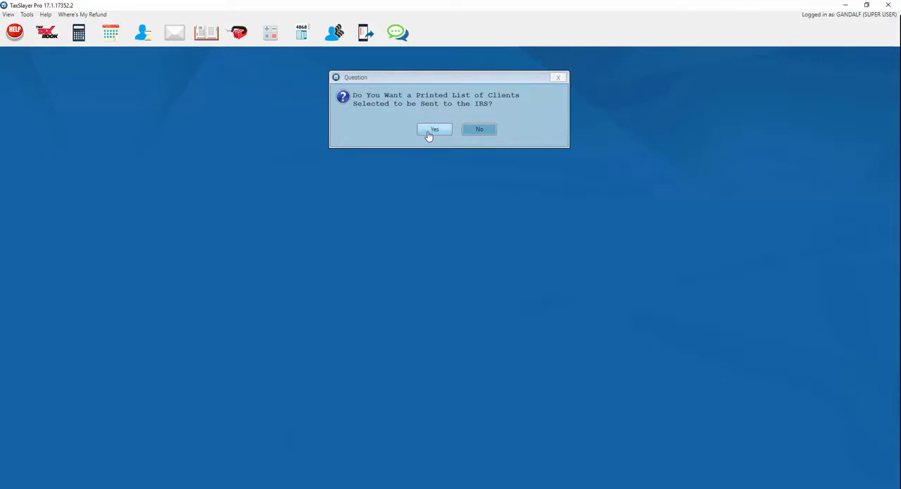
left_click(430, 132)
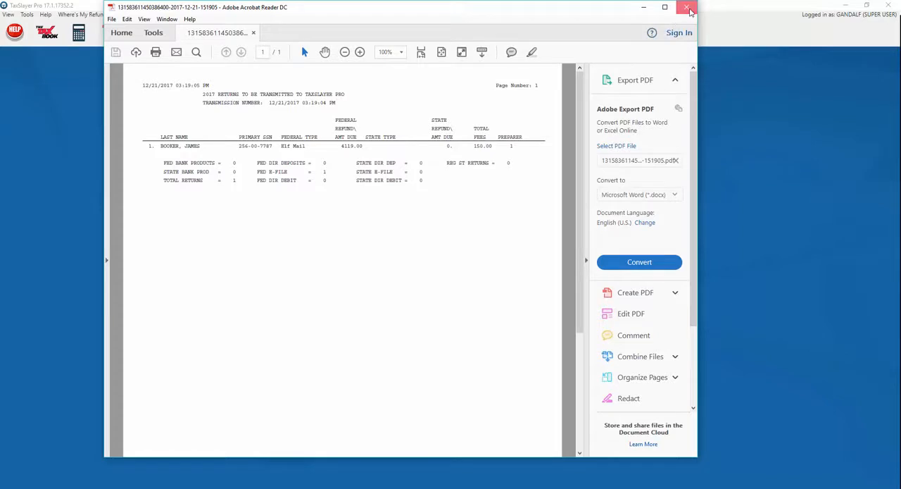
left_click(688, 7)
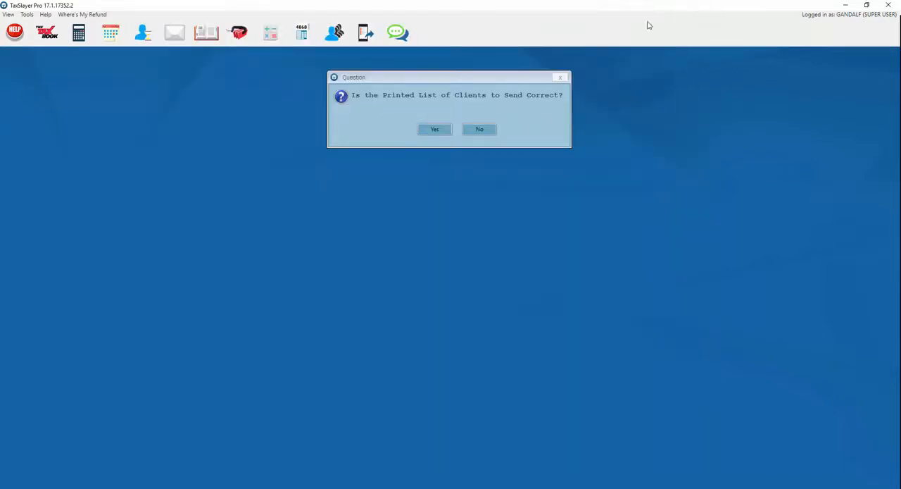
Step: Confirm that the client list is correct, connect to send the return, and close the communications window
left_click(433, 131)
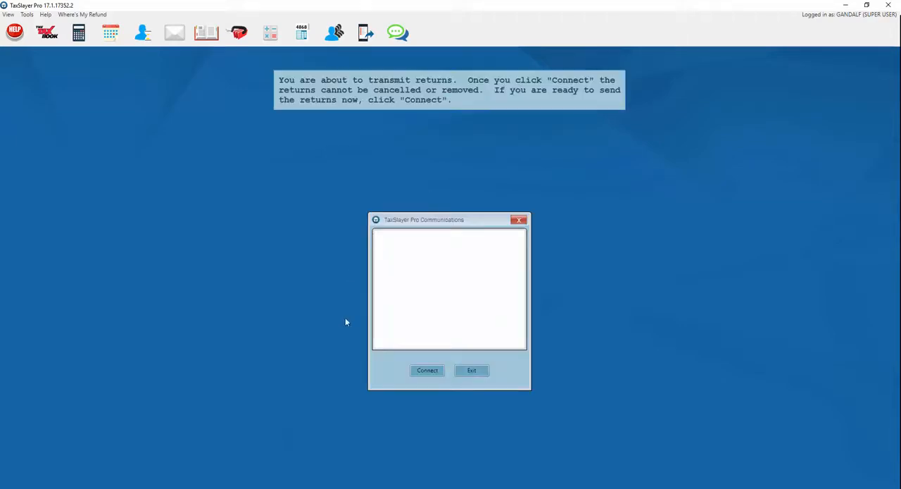
left_click(425, 371)
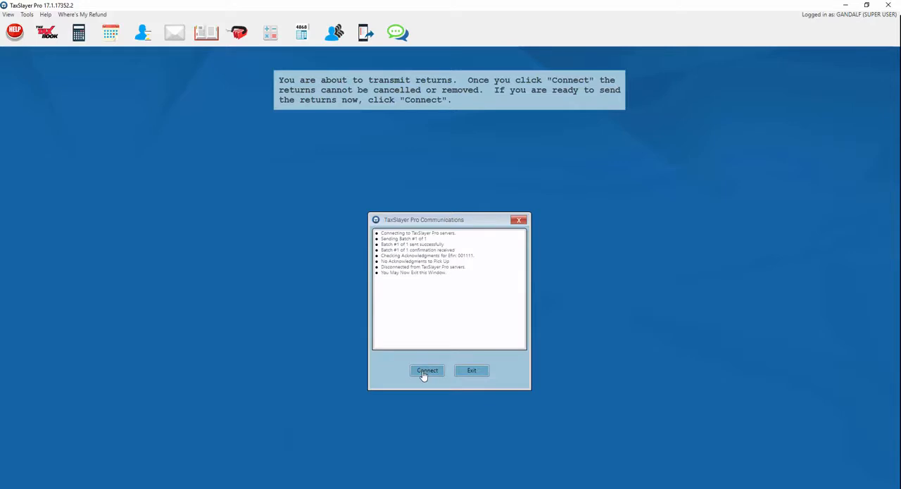
left_click(470, 370)
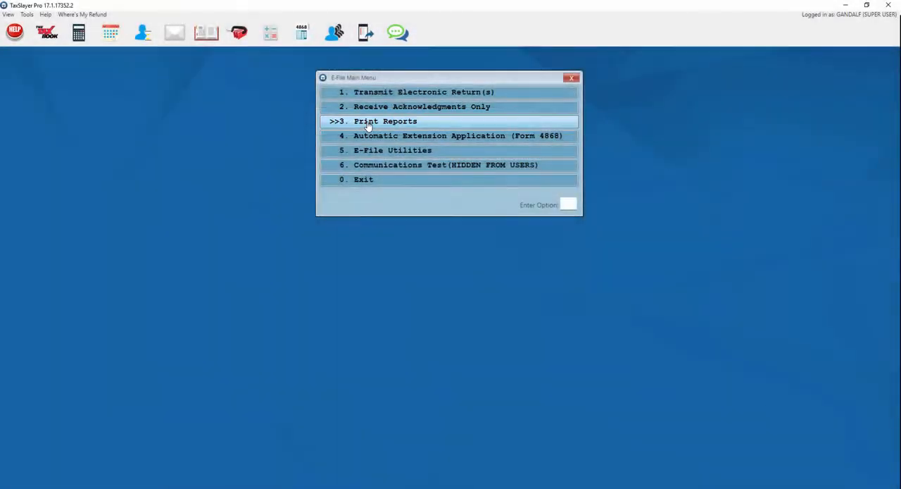
Step: Print the transmission confirmation report, confirm that it printed correctly, and return to the program's main screen
left_click(367, 125)
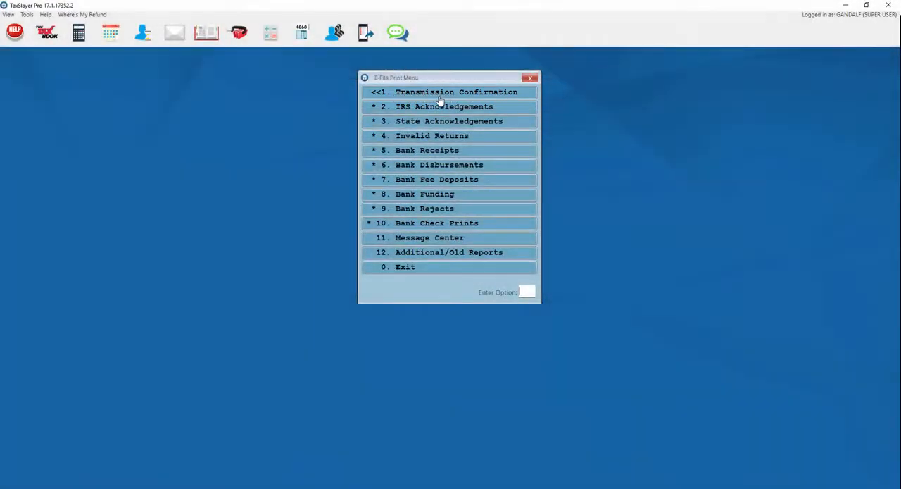
left_click(386, 99)
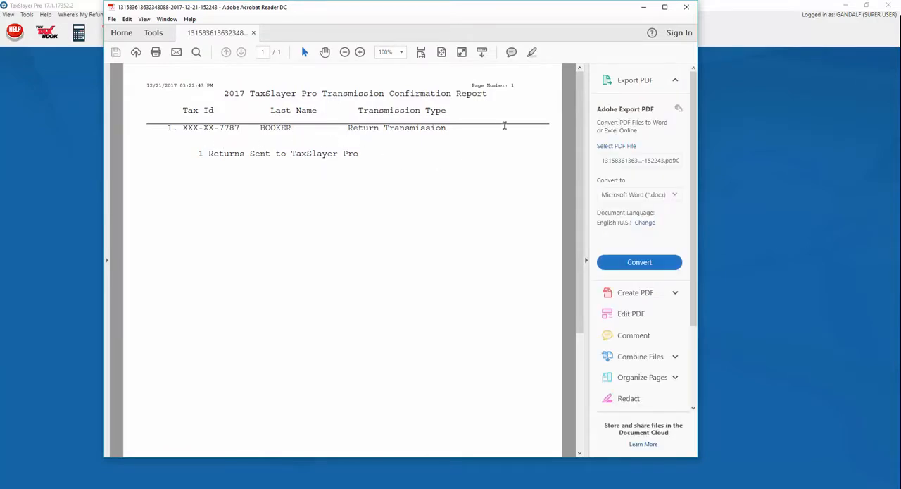
left_click(687, 7)
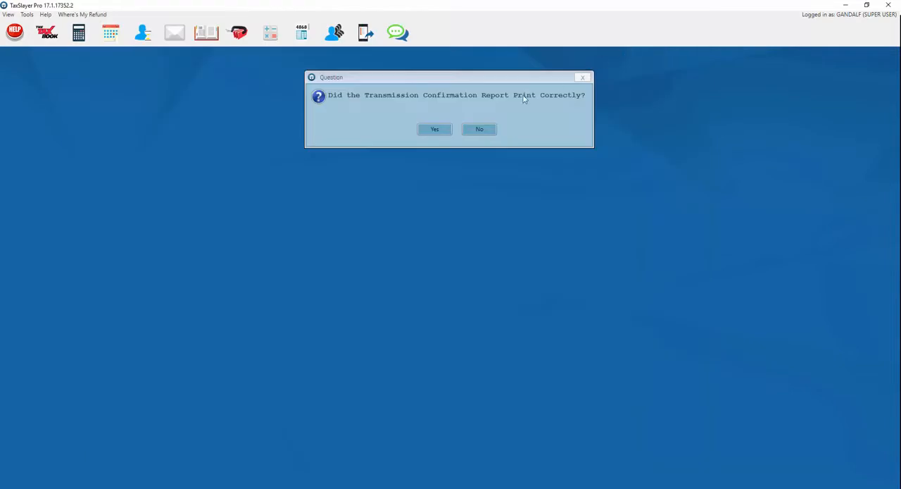
left_click(437, 132)
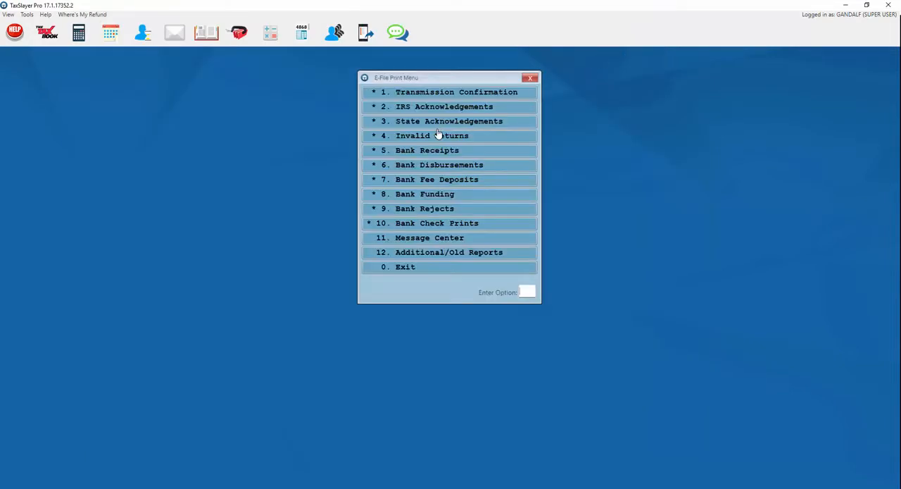
left_click(409, 267)
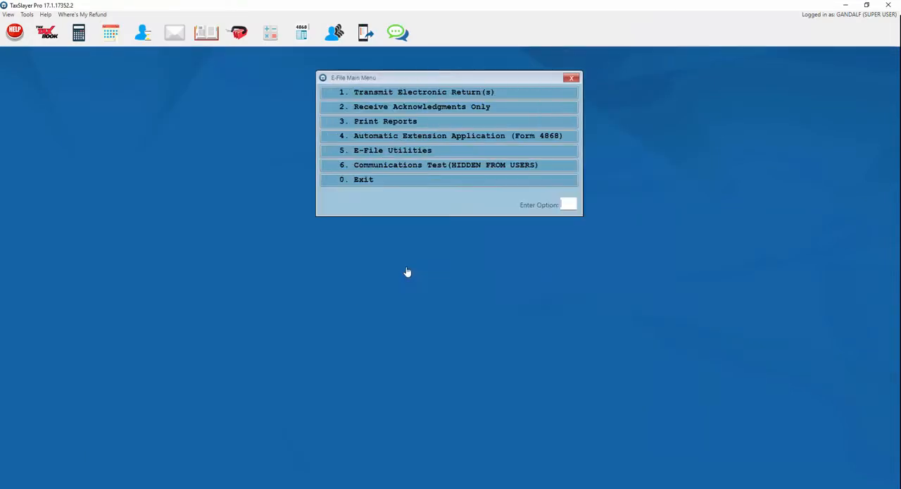
left_click(363, 180)
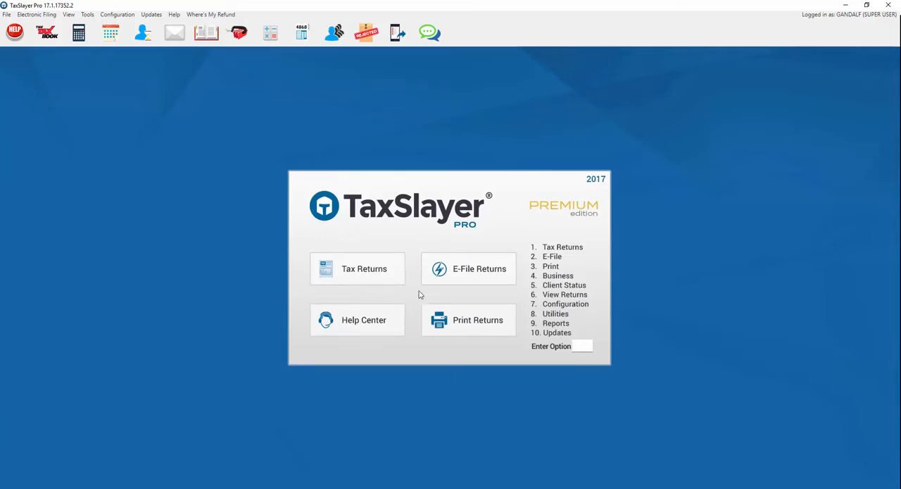
Step: Open the e-file communications window for receiving acknowledgments only
left_click(463, 272)
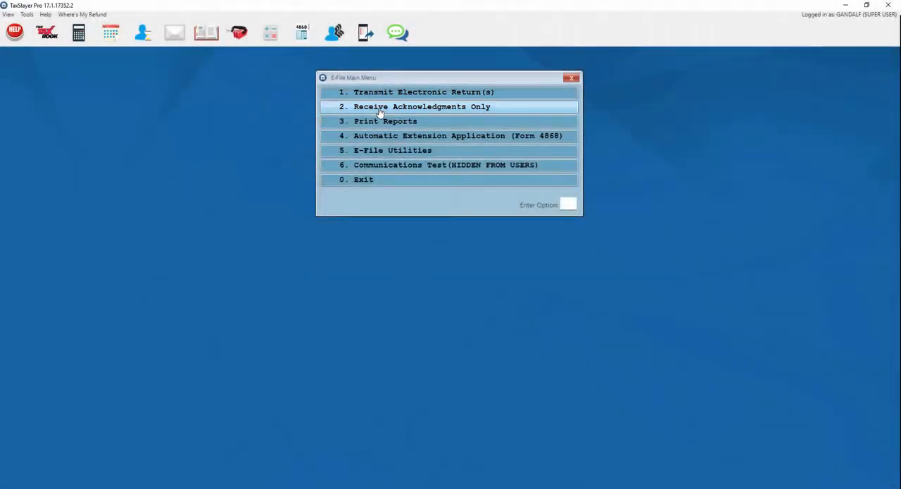
left_click(380, 113)
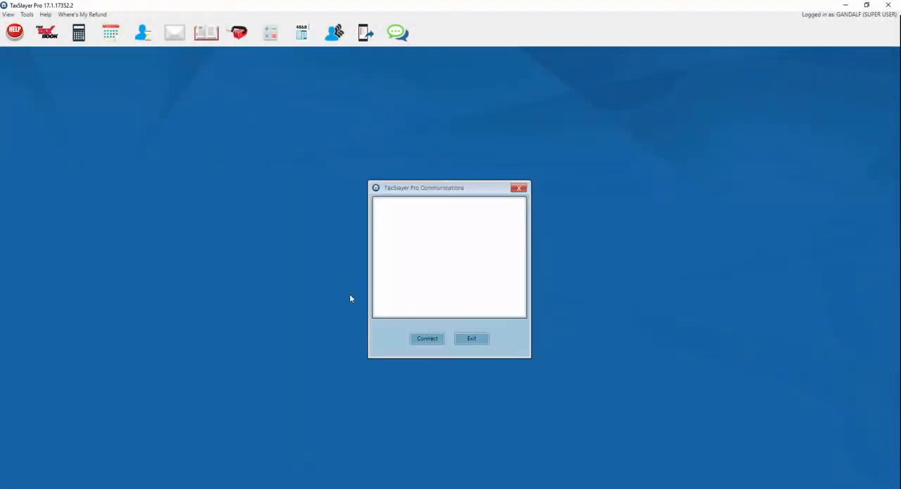